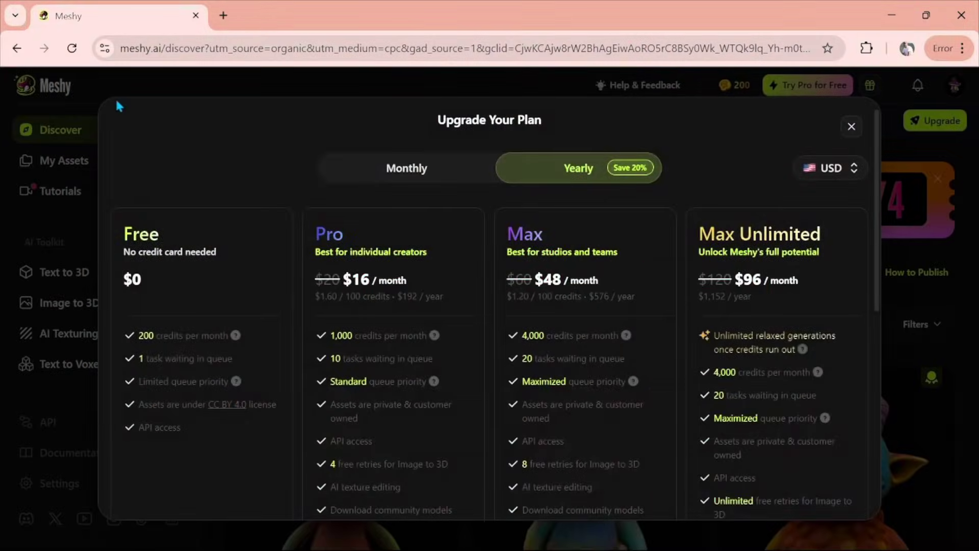
- Dismiss the upgrade offer, look at Text to 3D, then return to Discover
{"action": "left_click", "coordinate": [118, 79]}
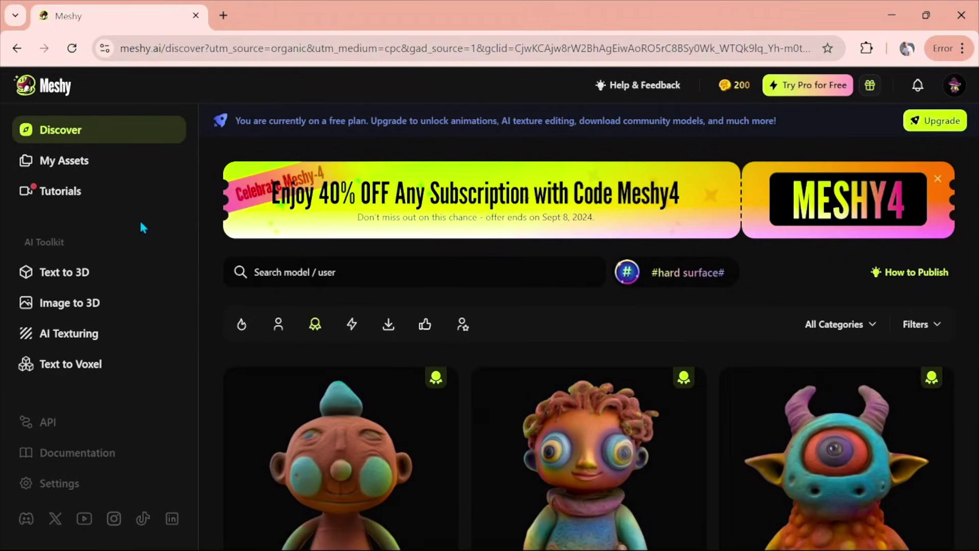
{"action": "left_click", "coordinate": [74, 281]}
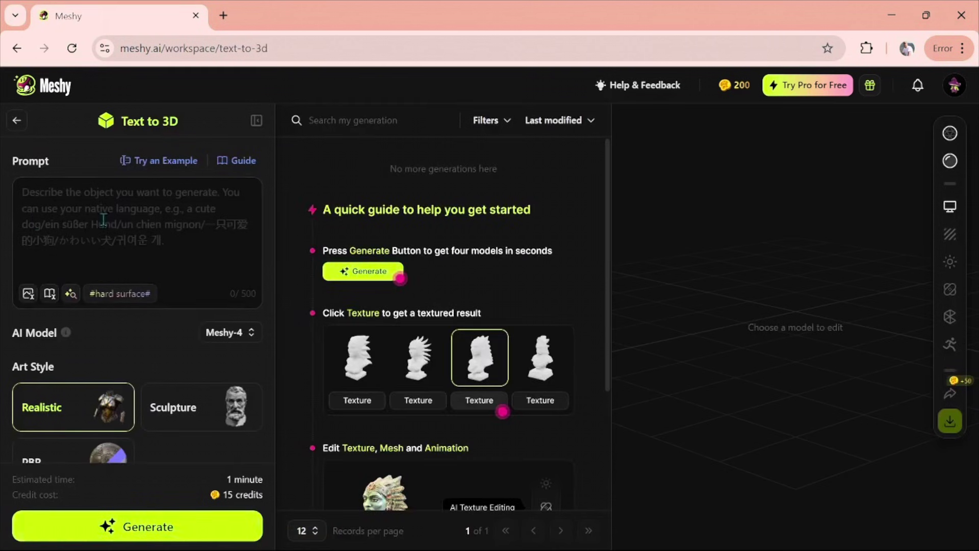
{"action": "left_click", "coordinate": [14, 120]}
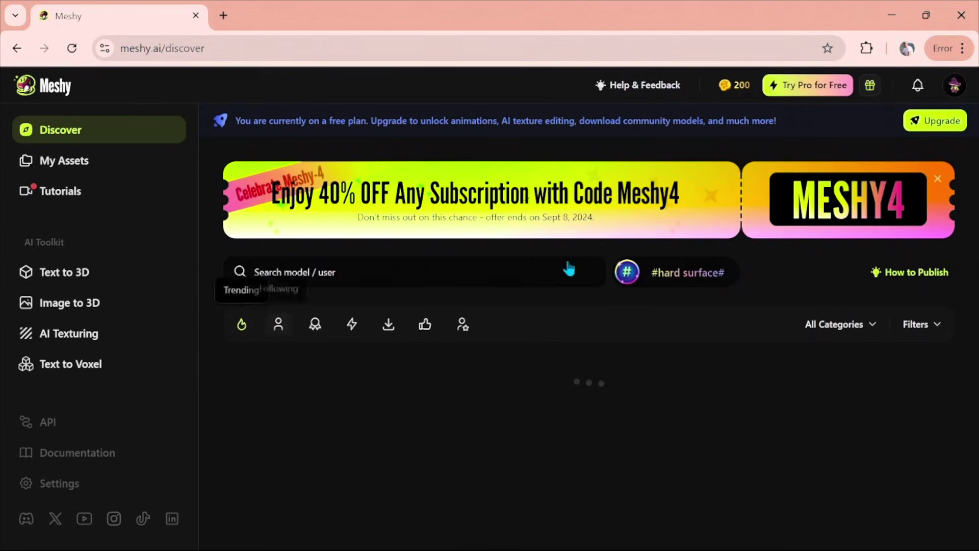
- Upload the smiling woman portrait photo from Downloads into Image to 3D
{"action": "left_click", "coordinate": [67, 306]}
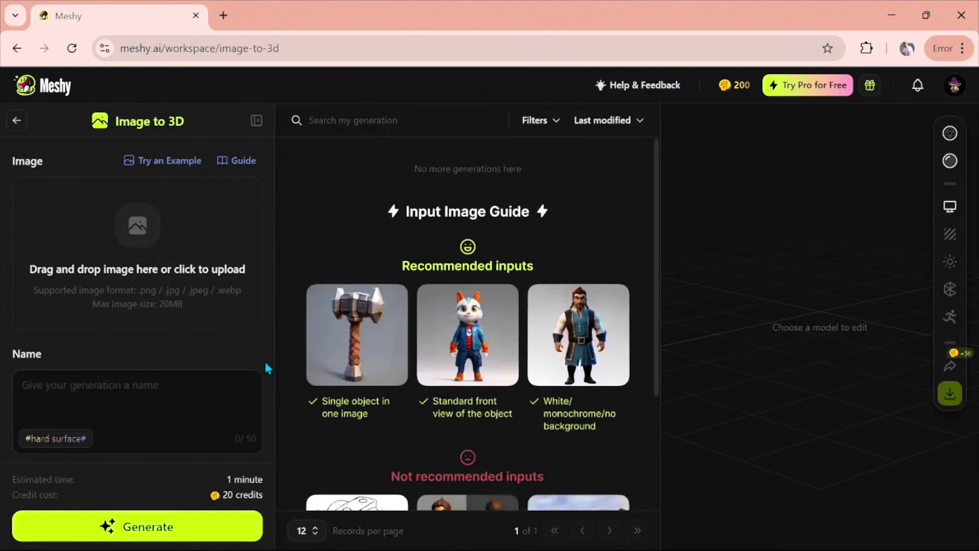
{"action": "left_click", "coordinate": [143, 238]}
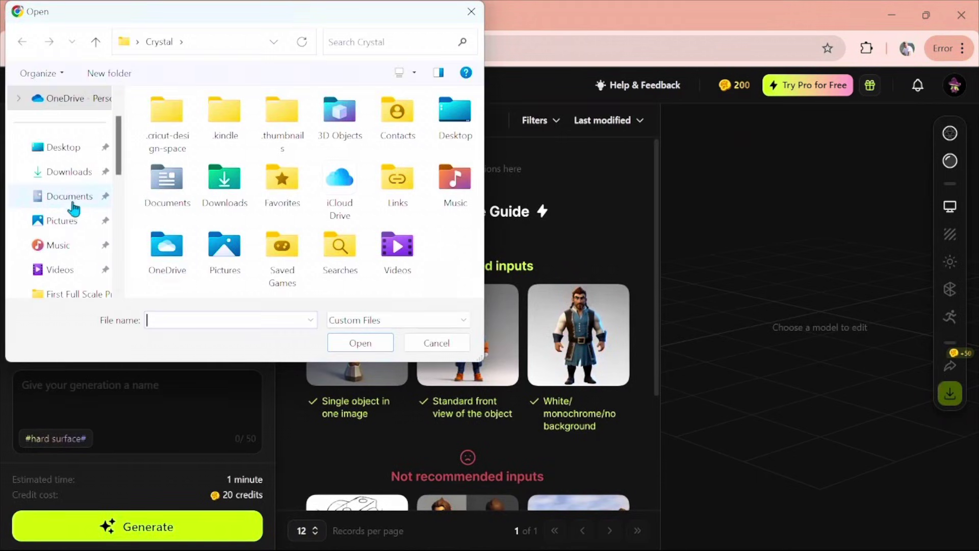
{"action": "left_click", "coordinate": [67, 174]}
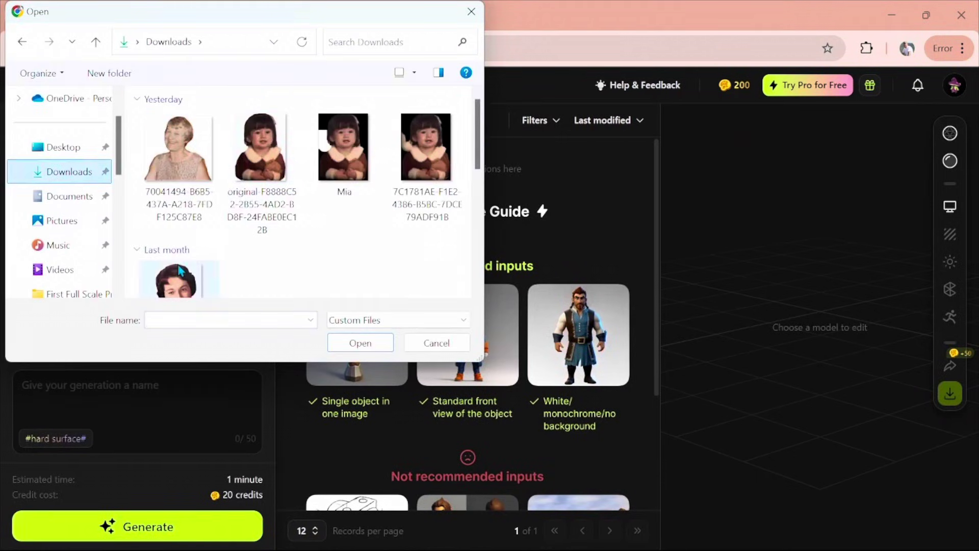
{"action": "left_click", "coordinate": [180, 271]}
{"action": "left_click", "coordinate": [372, 345]}
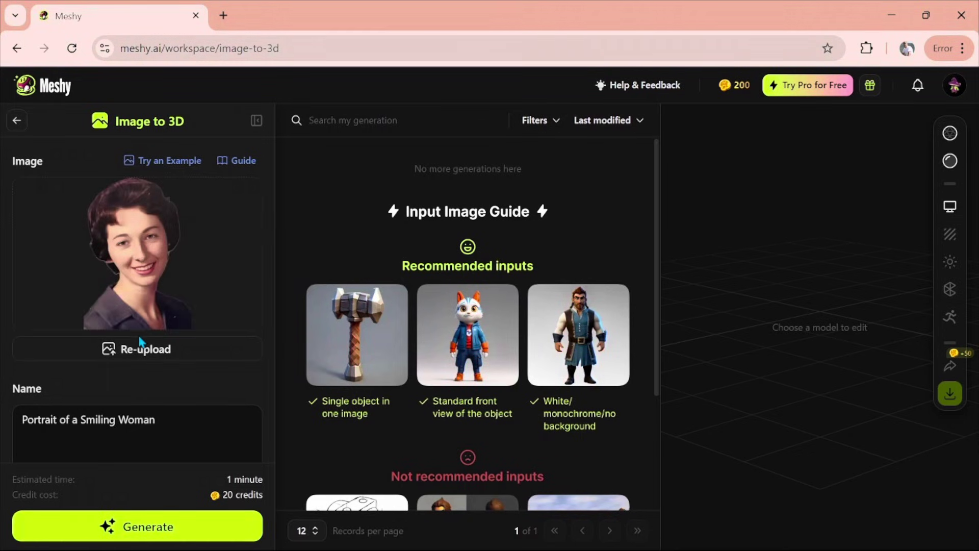
- Append the #hard surface# tag to the name and start a Meshy-4 generation
{"action": "scroll", "coordinate": [196, 433], "scroll_direction": "down", "scroll_amount": 2}
{"action": "left_click", "coordinate": [56, 401]}
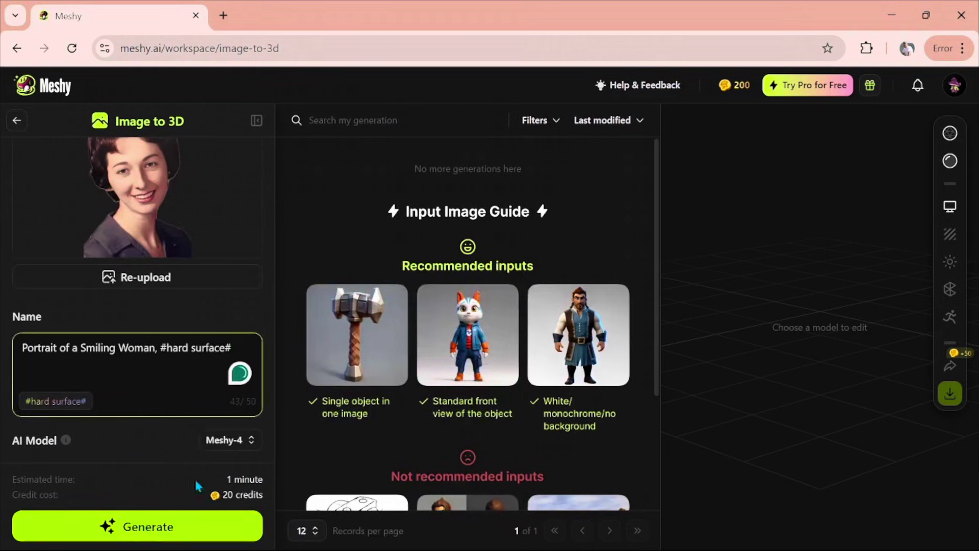
{"action": "mouse_move", "coordinate": [41, 405]}
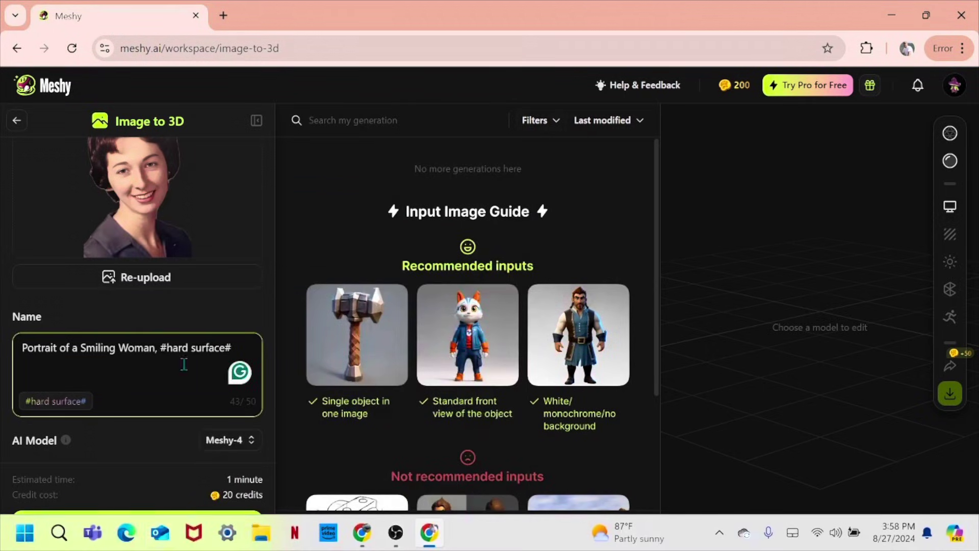
{"action": "left_click", "coordinate": [143, 526]}
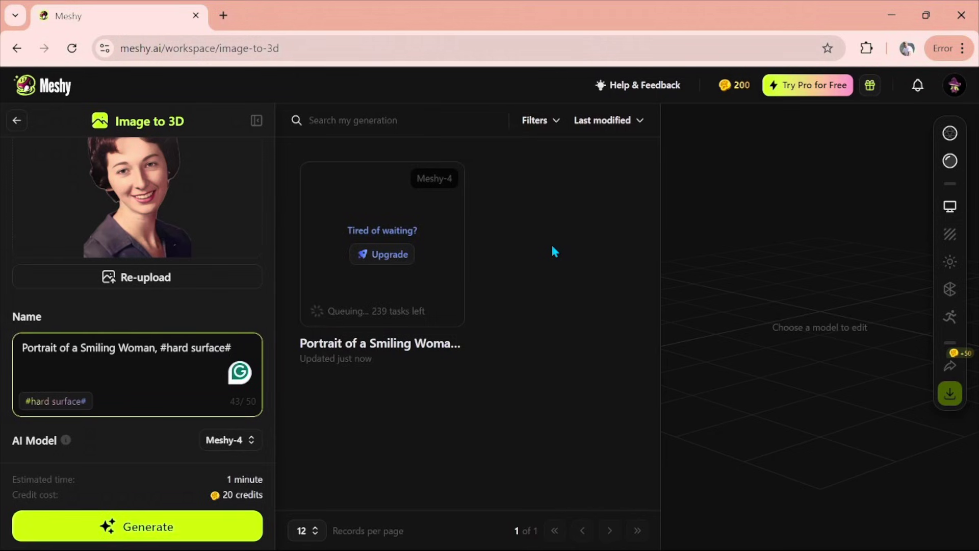
- Wait while the portrait generation queue drops to 189 tasks left
{"action": "mouse_move", "coordinate": [363, 302]}
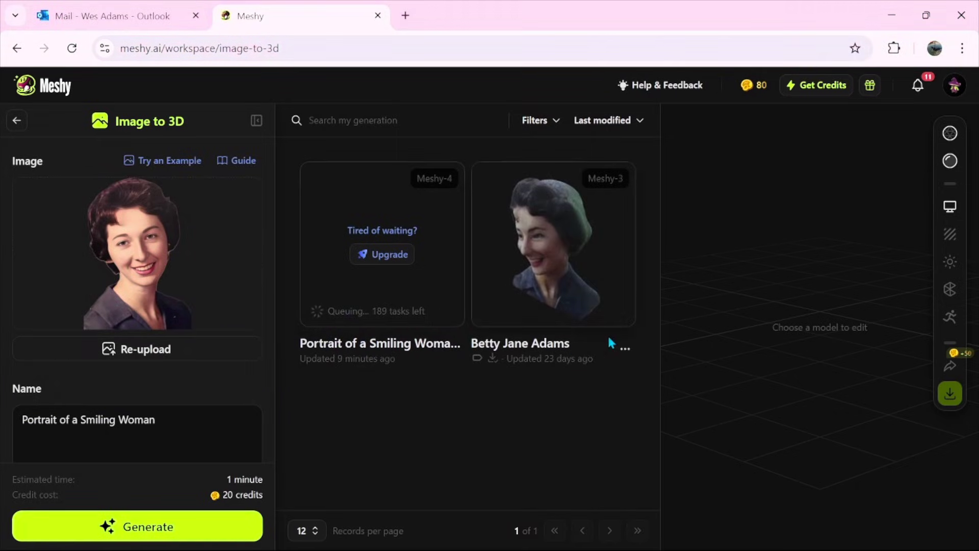
- Load the earlier Meshy-3 bust (6,044 vertices, 10,042 faces) and orbit around its profile
{"action": "left_click", "coordinate": [595, 314]}
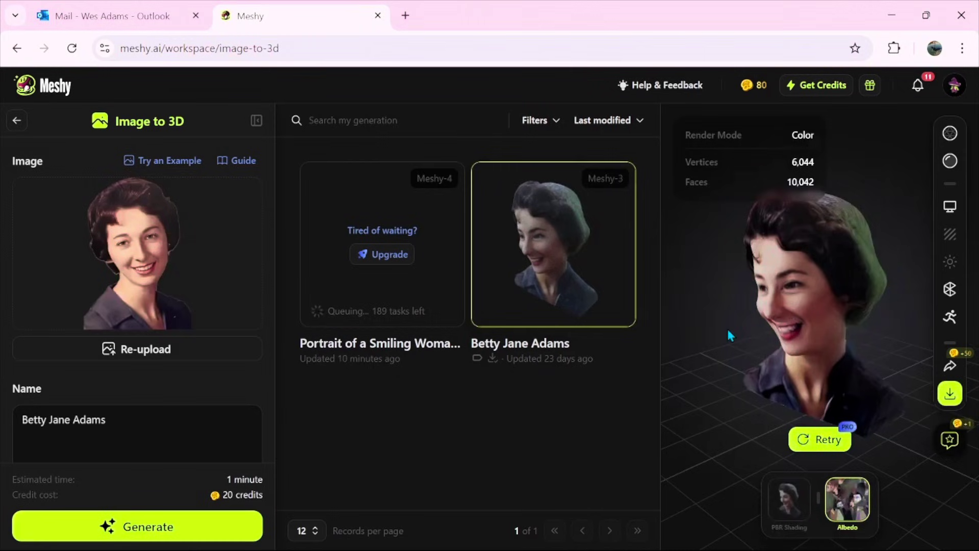
{"action": "mouse_move", "coordinate": [728, 333]}
{"action": "left_mouse_down"}
{"action": "mouse_move", "coordinate": [743, 338]}
{"action": "mouse_move", "coordinate": [846, 312]}
{"action": "mouse_move", "coordinate": [820, 340]}
{"action": "mouse_move", "coordinate": [738, 335]}
{"action": "mouse_move", "coordinate": [780, 297]}
{"action": "mouse_move", "coordinate": [765, 280]}
{"action": "mouse_move", "coordinate": [787, 320]}
{"action": "mouse_move", "coordinate": [719, 316]}
{"action": "left_mouse_up"}
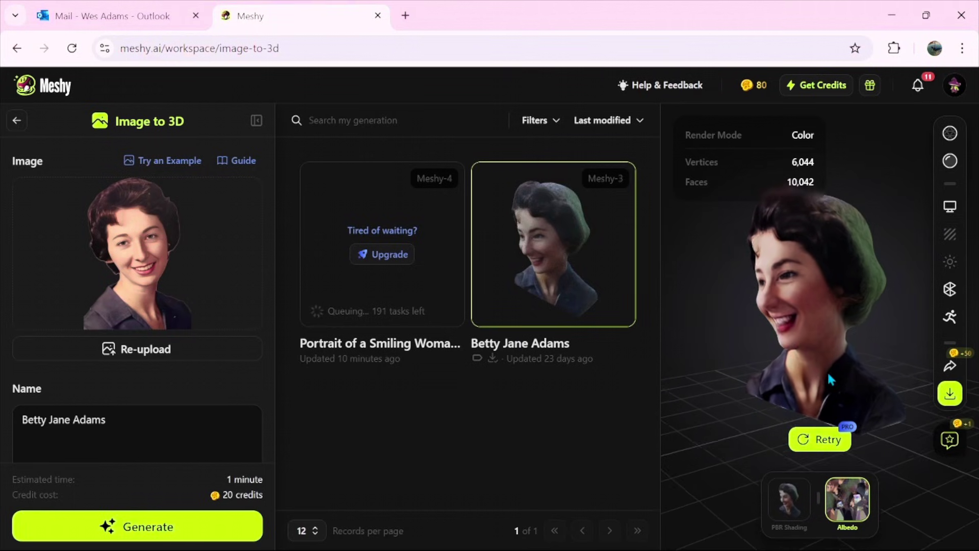
{"action": "left_click_drag", "start_coordinate": [827, 371], "coordinate": [769, 366]}
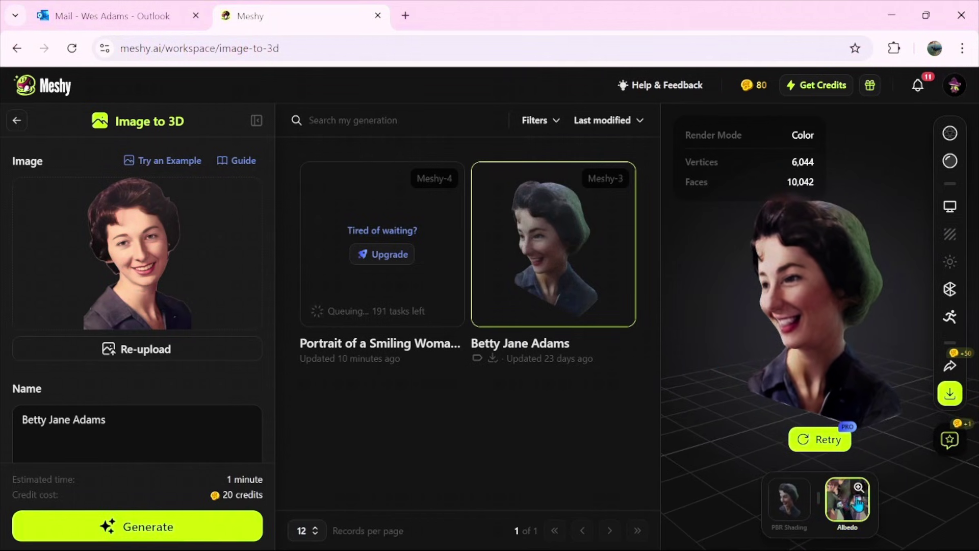
- Inspect the bust untextured in white, then back in colour, checking the download options
{"action": "left_click", "coordinate": [950, 396]}
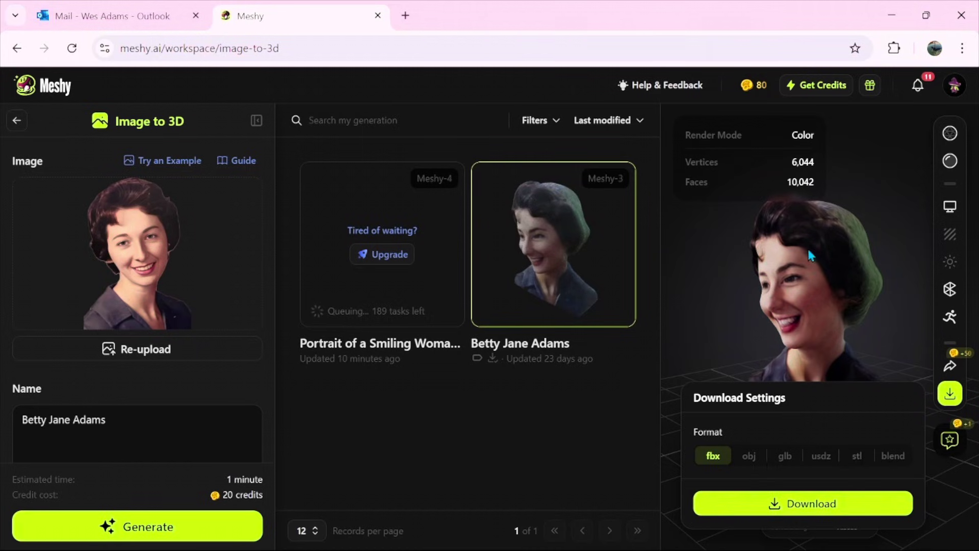
{"action": "left_click", "coordinate": [950, 160]}
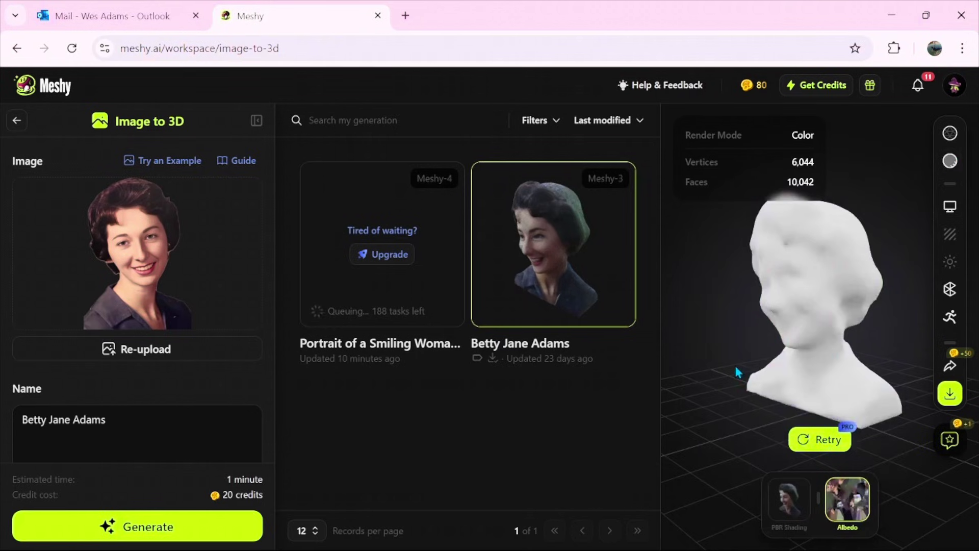
{"action": "left_click_drag", "start_coordinate": [738, 373], "coordinate": [763, 406]}
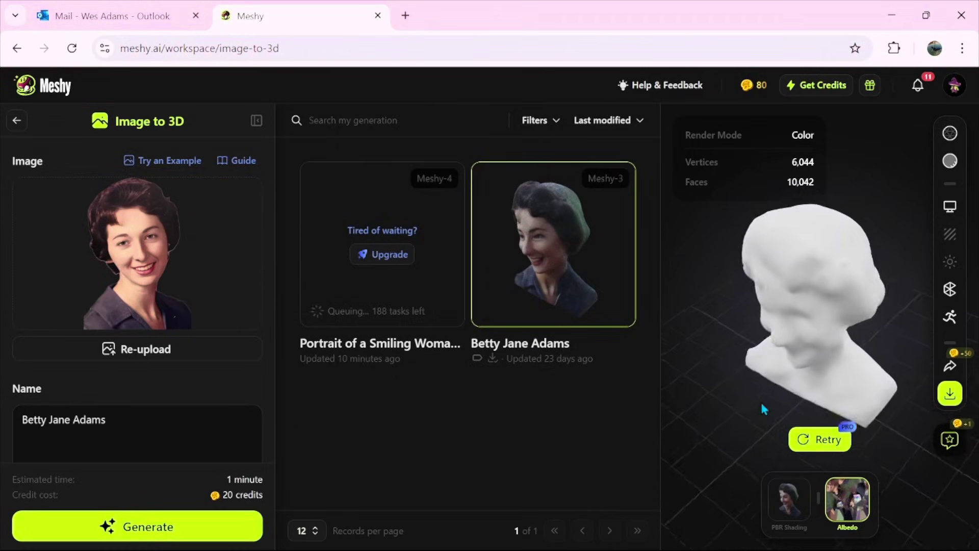
{"action": "left_click", "coordinate": [950, 162]}
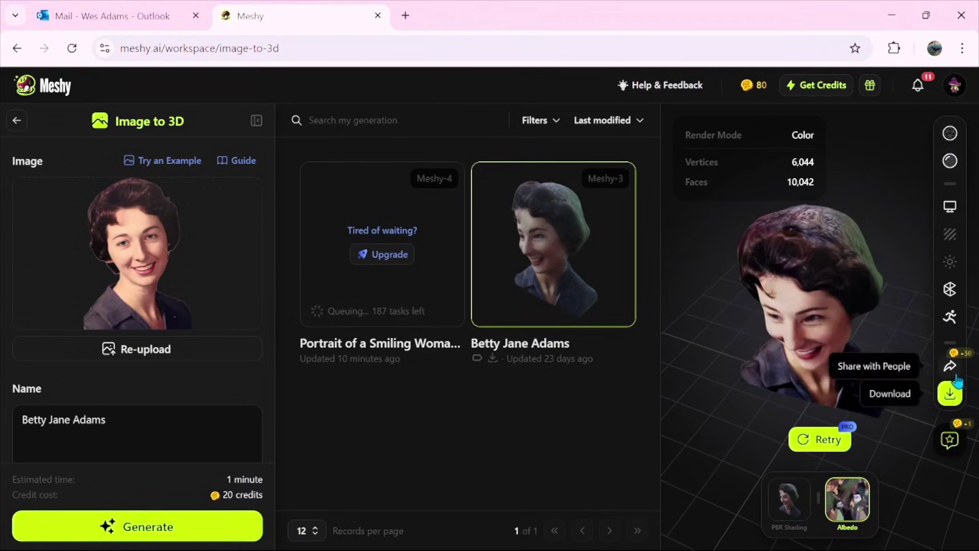
{"action": "left_click", "coordinate": [950, 393]}
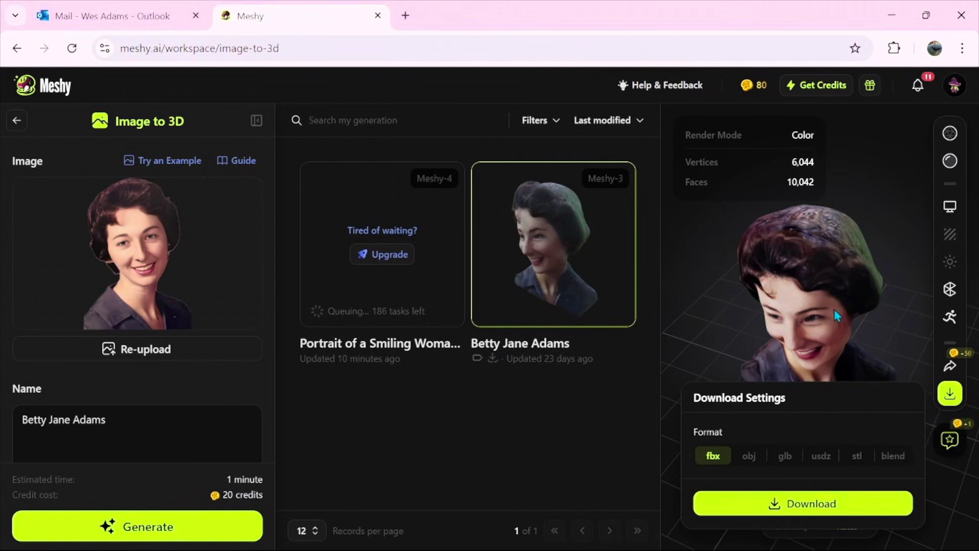
{"action": "mouse_move", "coordinate": [831, 308]}
{"action": "left_mouse_down"}
{"action": "mouse_move", "coordinate": [834, 268]}
{"action": "mouse_move", "coordinate": [837, 326]}
{"action": "left_mouse_up"}
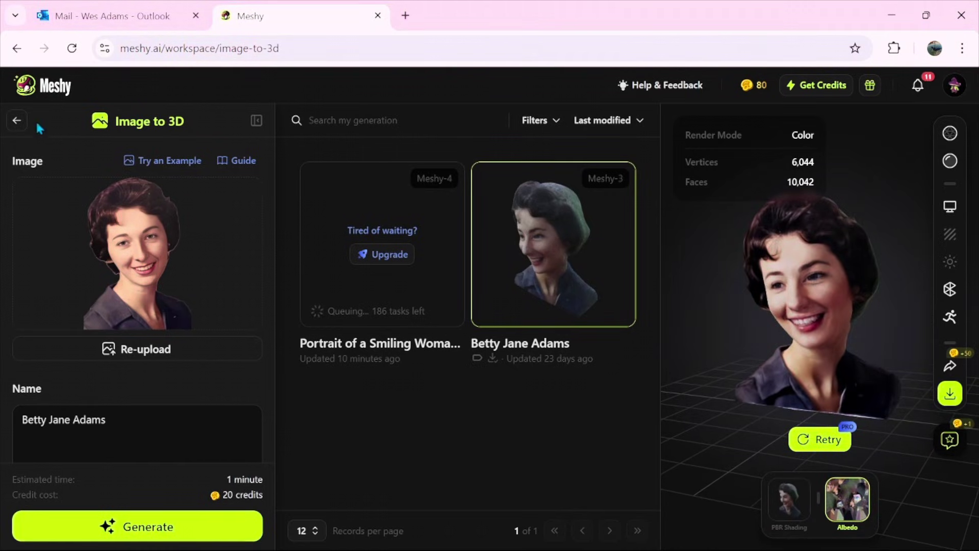
- Download the Meshy-3 bust from Image to 3D as a blend file
{"action": "key", "text": "alt+Left"}
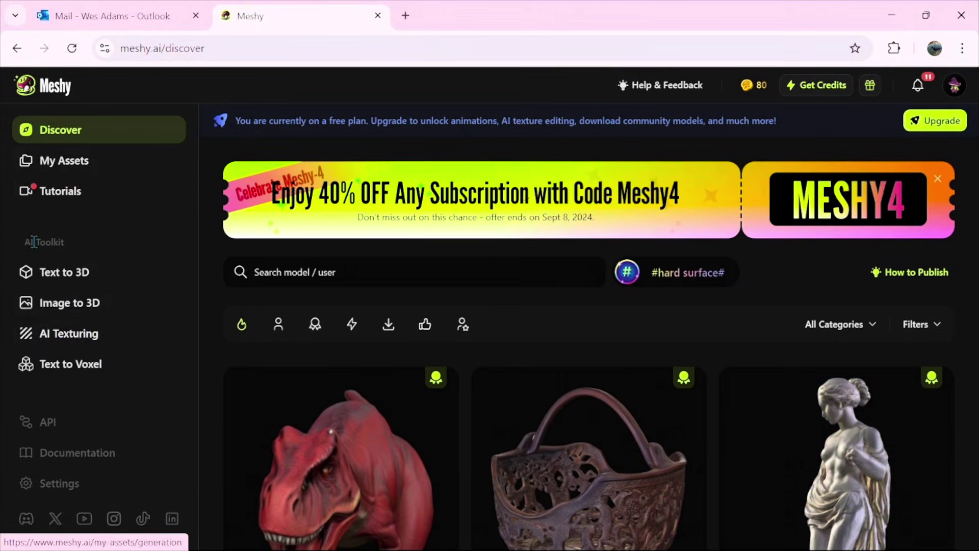
{"action": "left_click", "coordinate": [72, 309]}
{"action": "left_click", "coordinate": [561, 267]}
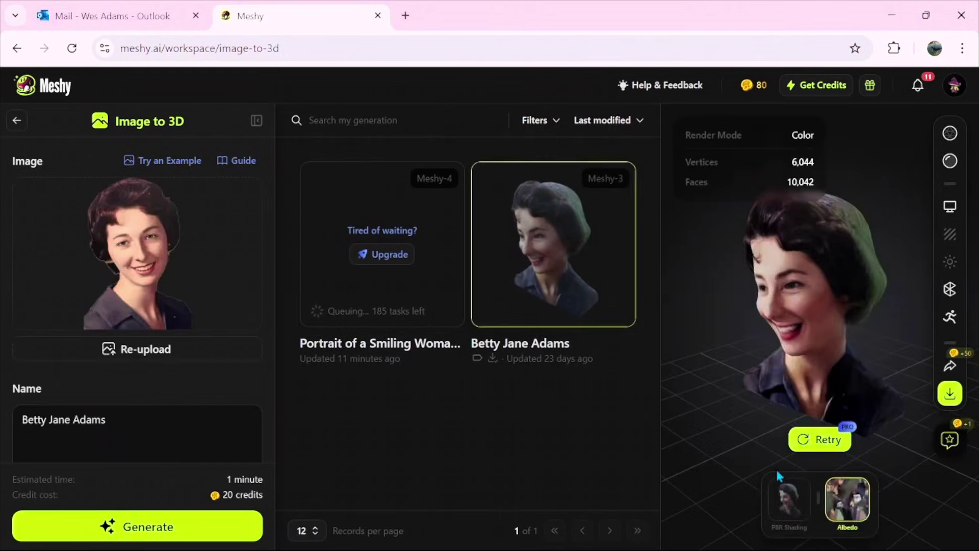
{"action": "left_click", "coordinate": [951, 396]}
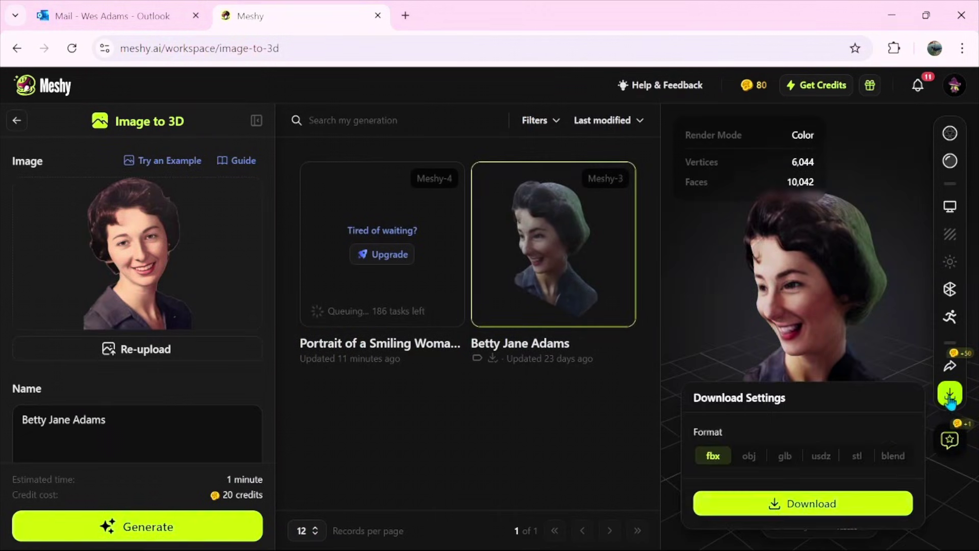
{"action": "left_click", "coordinate": [893, 456]}
{"action": "left_click", "coordinate": [875, 514]}
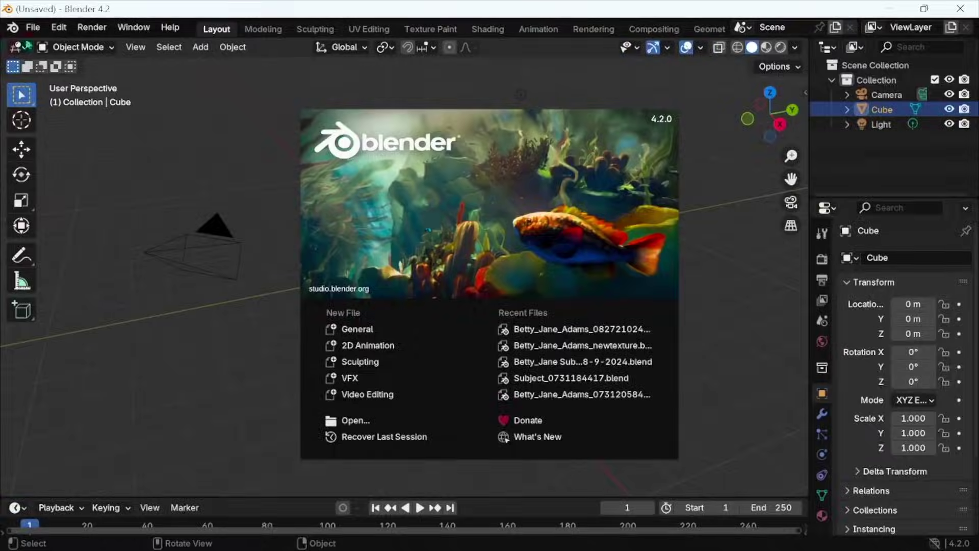
- Open today's downloaded bust .blend file from Downloads in Blender
{"action": "left_click", "coordinate": [31, 30]}
{"action": "left_click", "coordinate": [32, 28]}
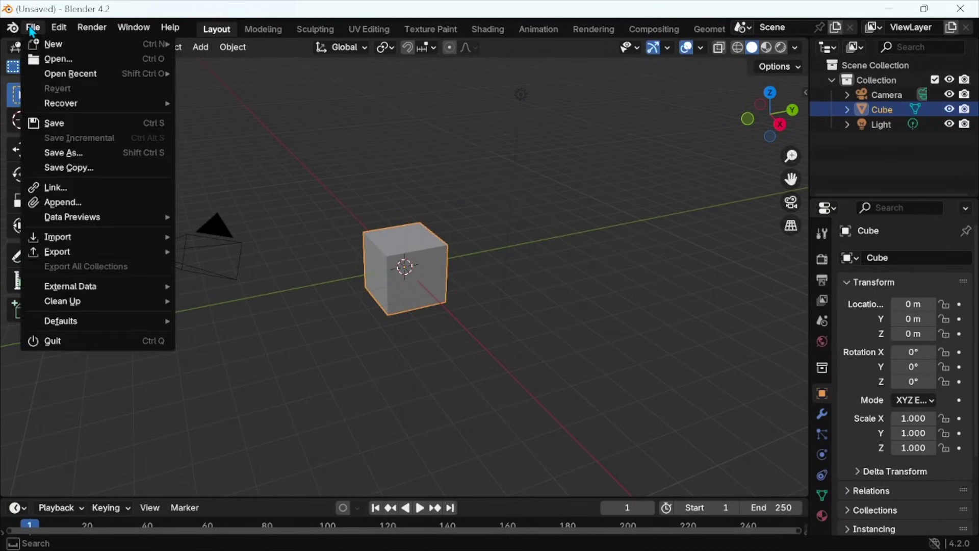
{"action": "mouse_move", "coordinate": [94, 106]}
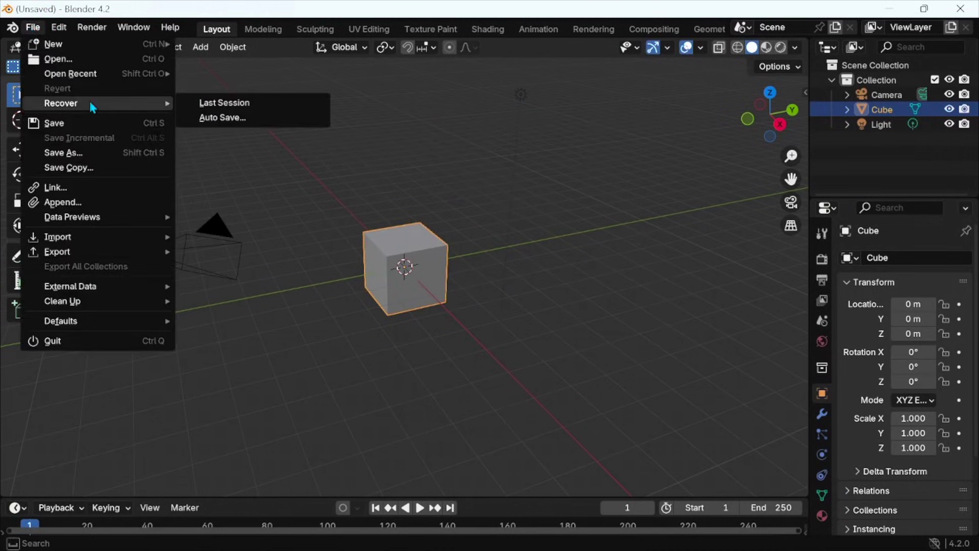
{"action": "left_click", "coordinate": [59, 60]}
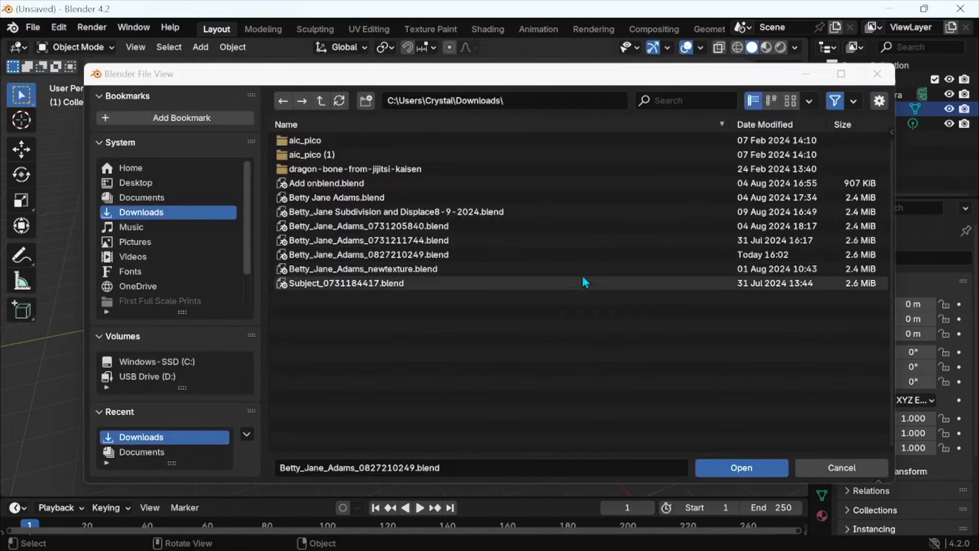
{"action": "left_click", "coordinate": [357, 258]}
{"action": "left_click", "coordinate": [735, 467]}
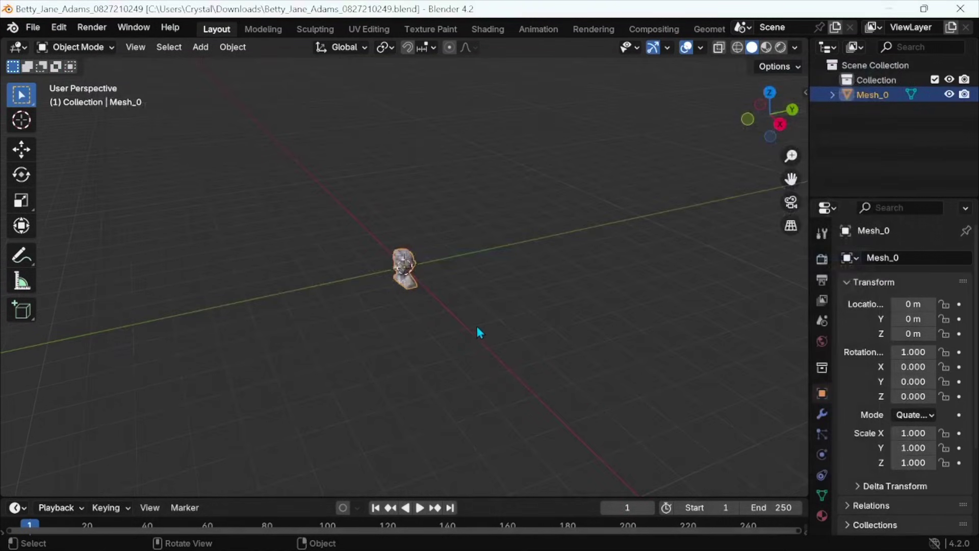
- Frame the Mesh_0 bust, widen the properties panel, and add a Subdivision Surface modifier
{"action": "key", "text": "KP_Decimal"}
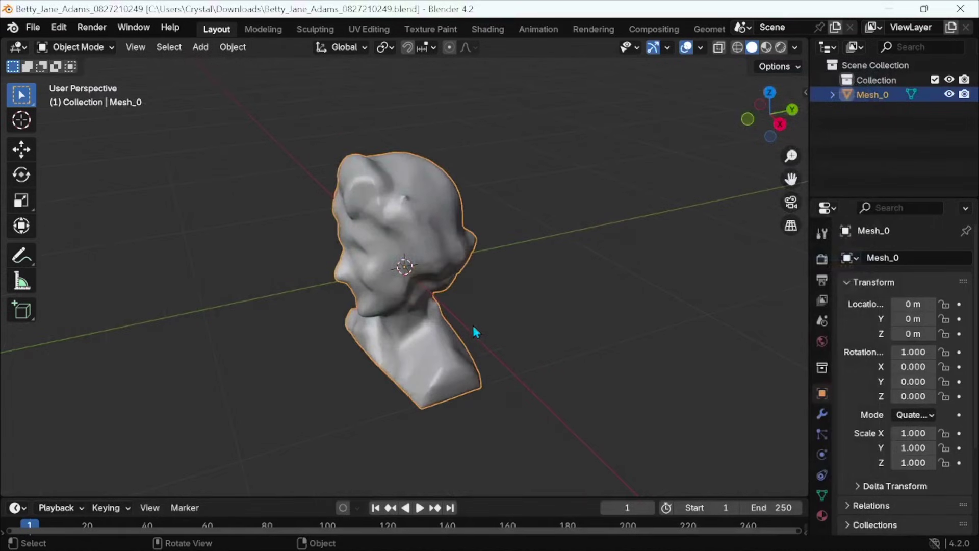
{"action": "middle_click_drag", "start_coordinate": [474, 332], "coordinate": [528, 320]}
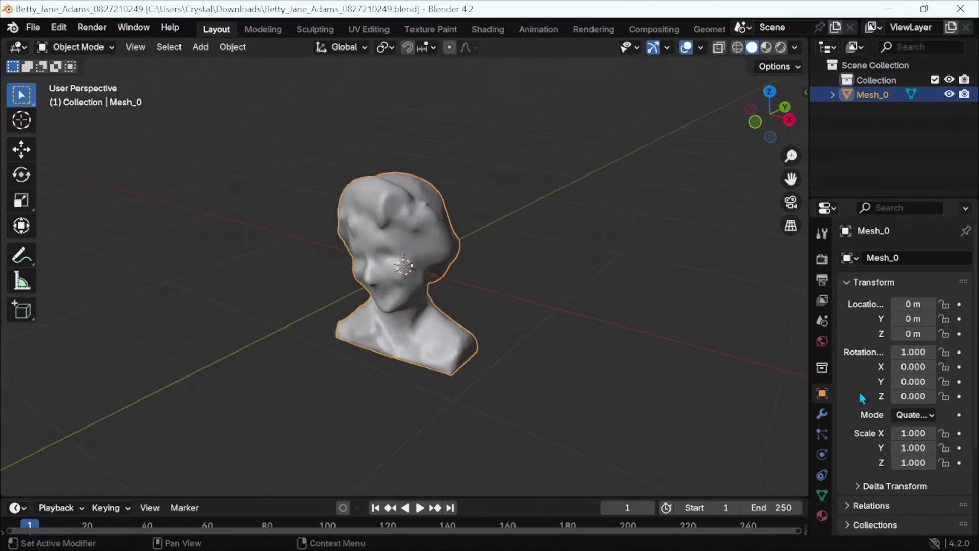
{"action": "left_click", "coordinate": [823, 416]}
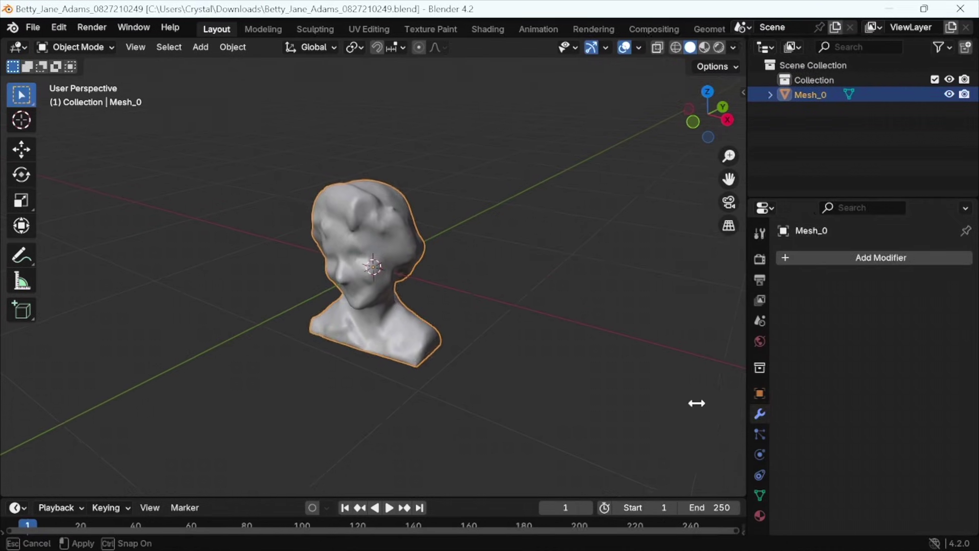
{"action": "left_click_drag", "start_coordinate": [679, 402], "coordinate": [612, 402]}
{"action": "left_click", "coordinate": [704, 258]}
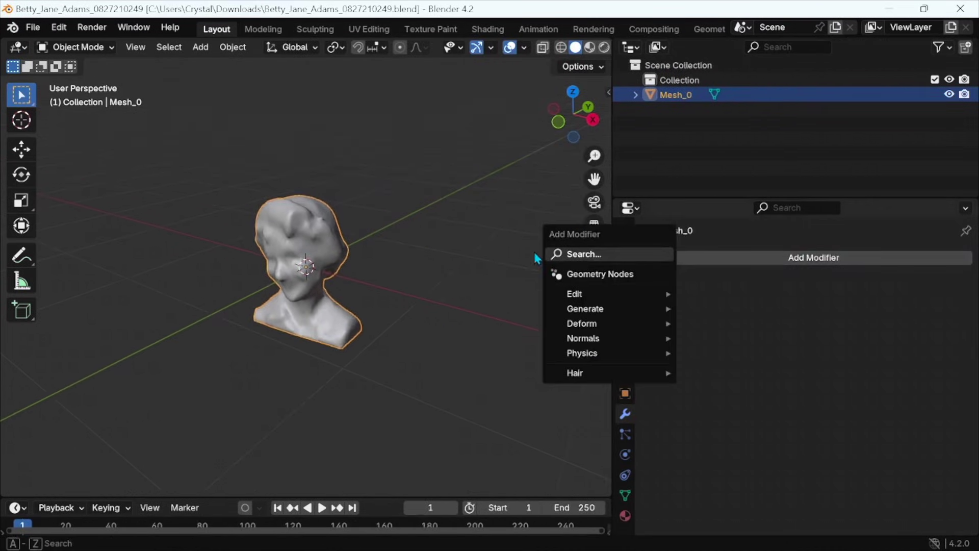
{"action": "left_click", "coordinate": [575, 254]}
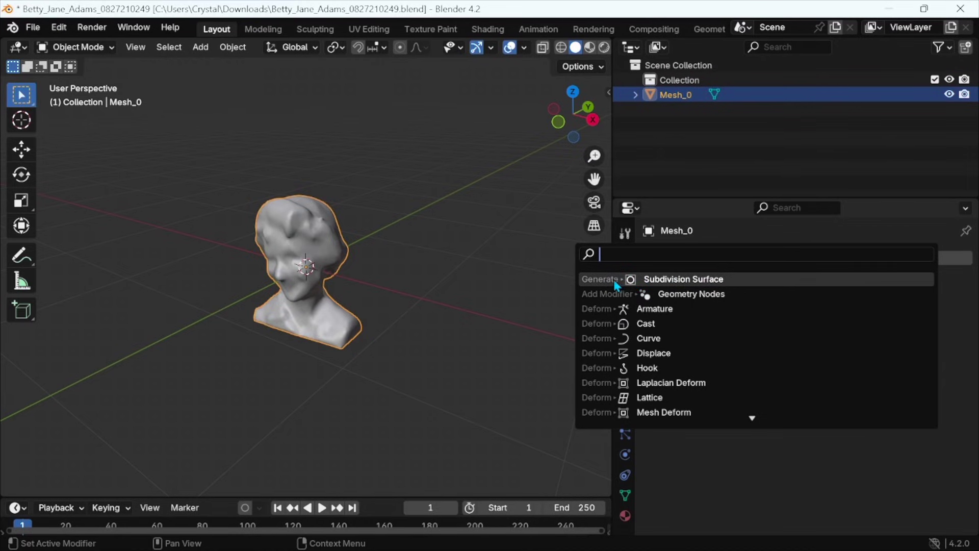
{"action": "left_click", "coordinate": [657, 281]}
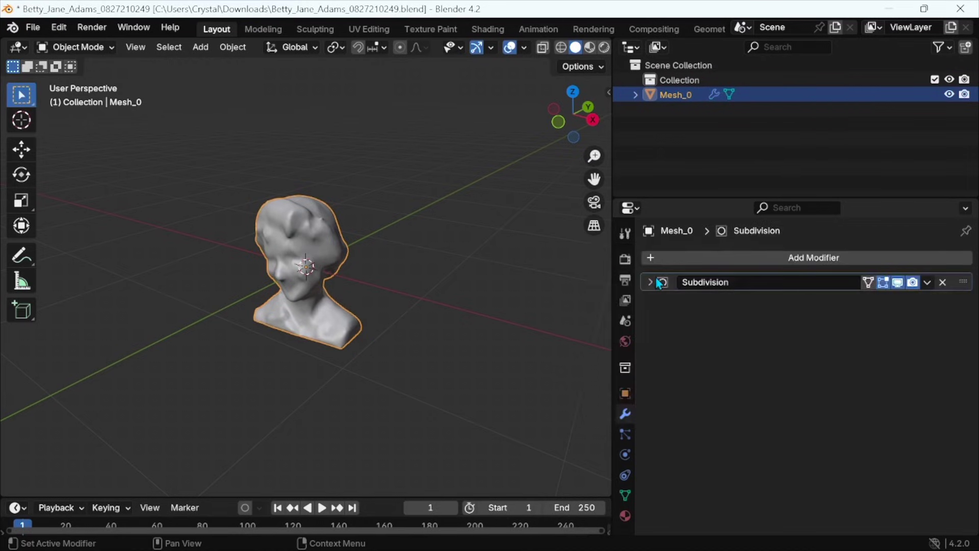
- Expand the Subdivision settings and add a Displace modifier beneath it
{"action": "left_click", "coordinate": [650, 284]}
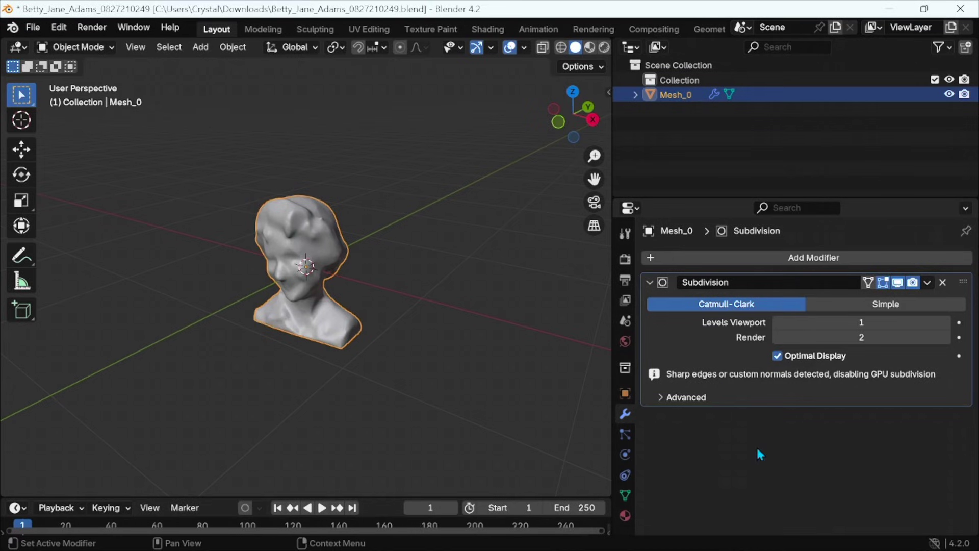
{"action": "left_click", "coordinate": [650, 258]}
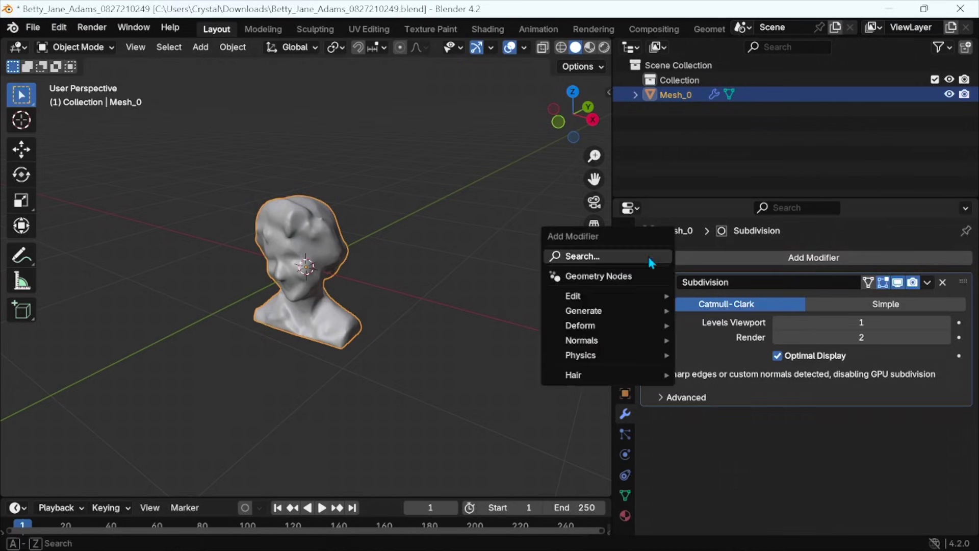
{"action": "mouse_move", "coordinate": [624, 299]}
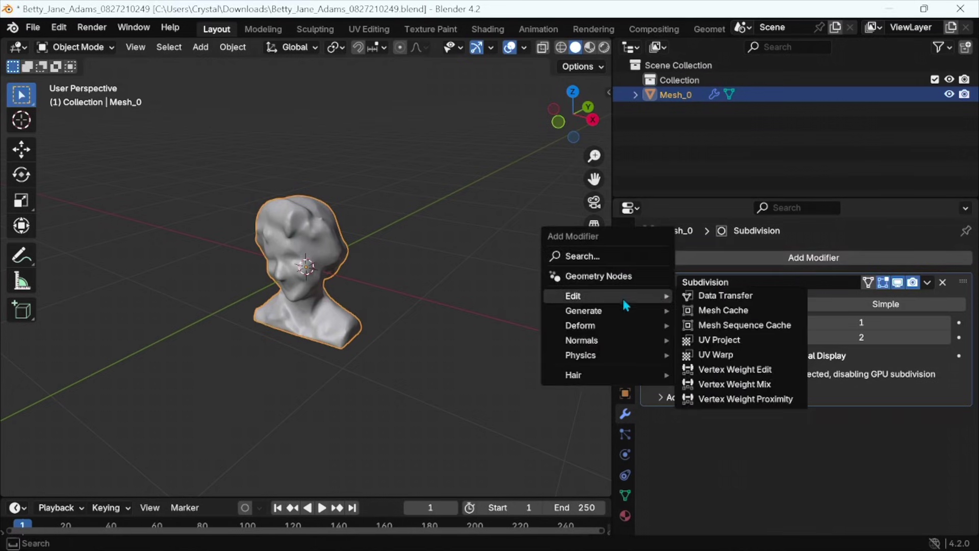
{"action": "left_click", "coordinate": [603, 258]}
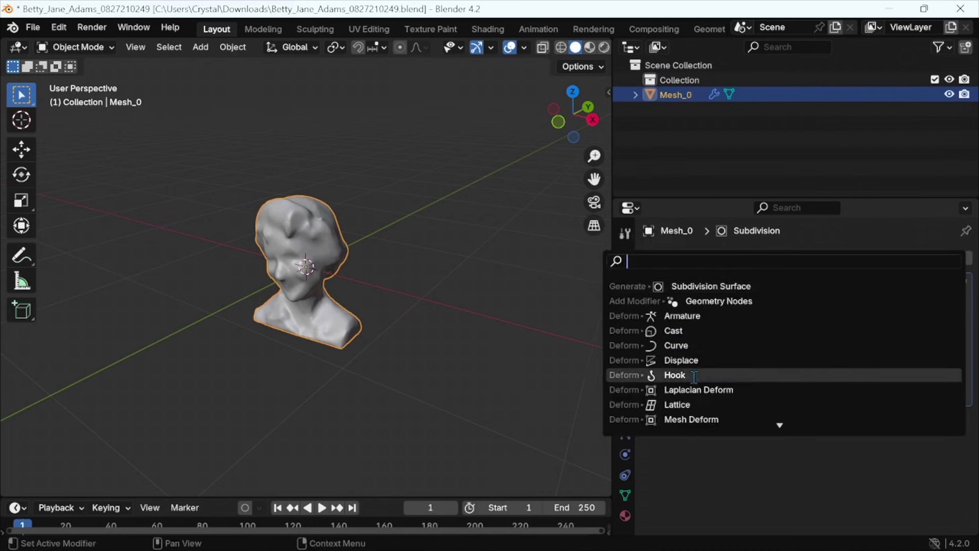
{"action": "left_click", "coordinate": [667, 361]}
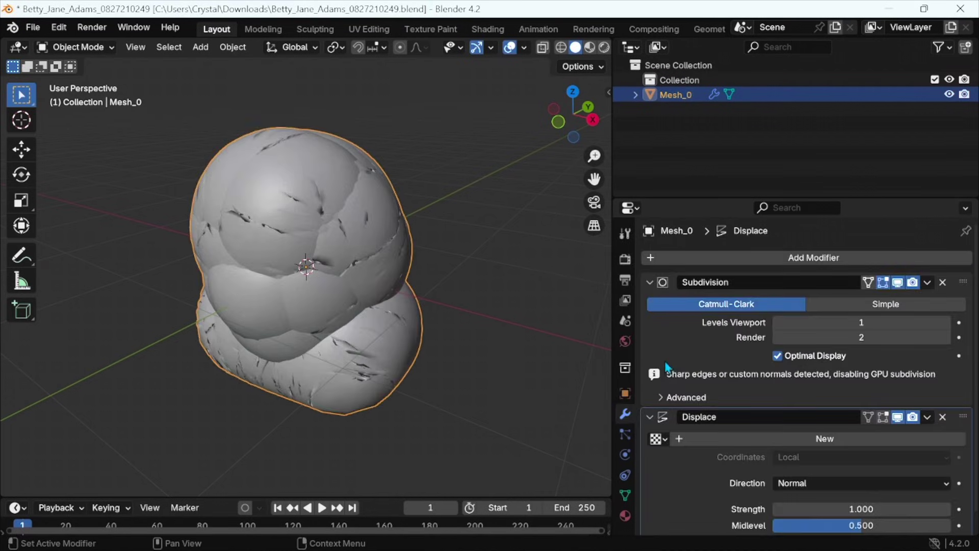
{"action": "scroll", "coordinate": [814, 461], "scroll_direction": "down", "scroll_amount": 1}
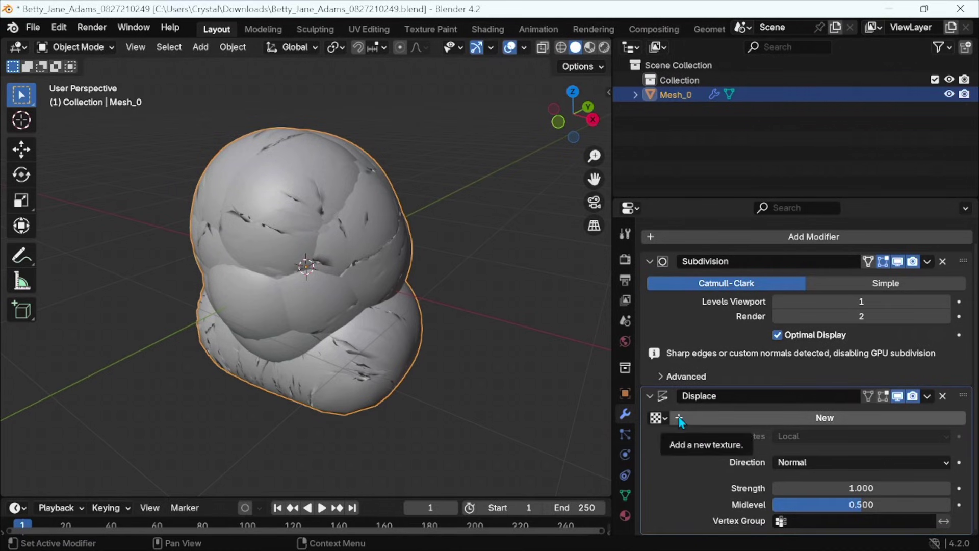
- Create a new displacement texture and load Image_0 as its image source
{"action": "left_click", "coordinate": [705, 418]}
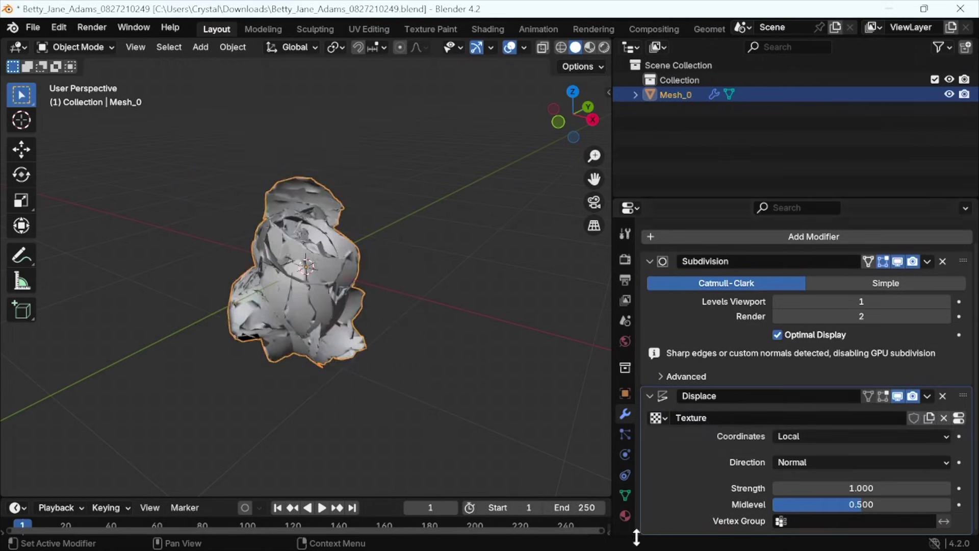
{"action": "scroll", "coordinate": [623, 469], "scroll_direction": "down", "scroll_amount": 2}
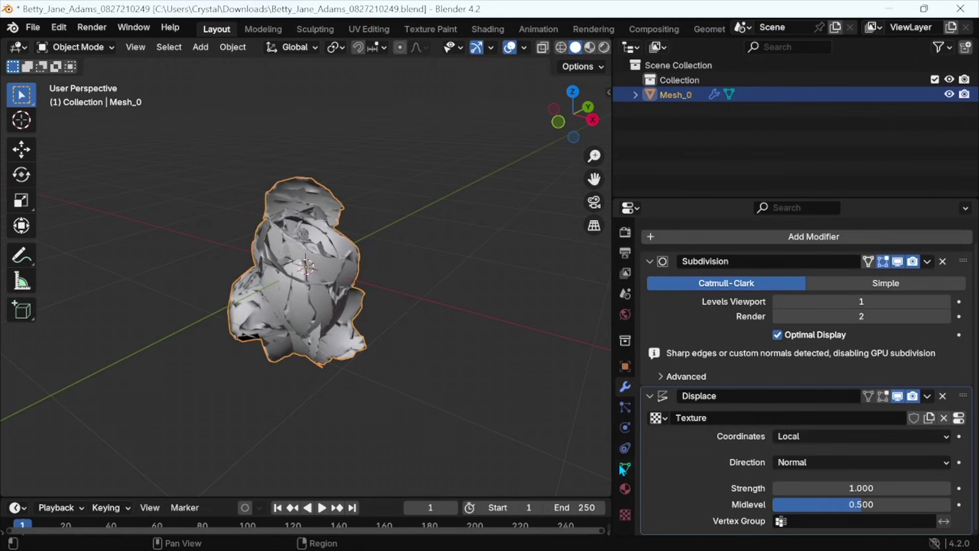
{"action": "left_click", "coordinate": [625, 515]}
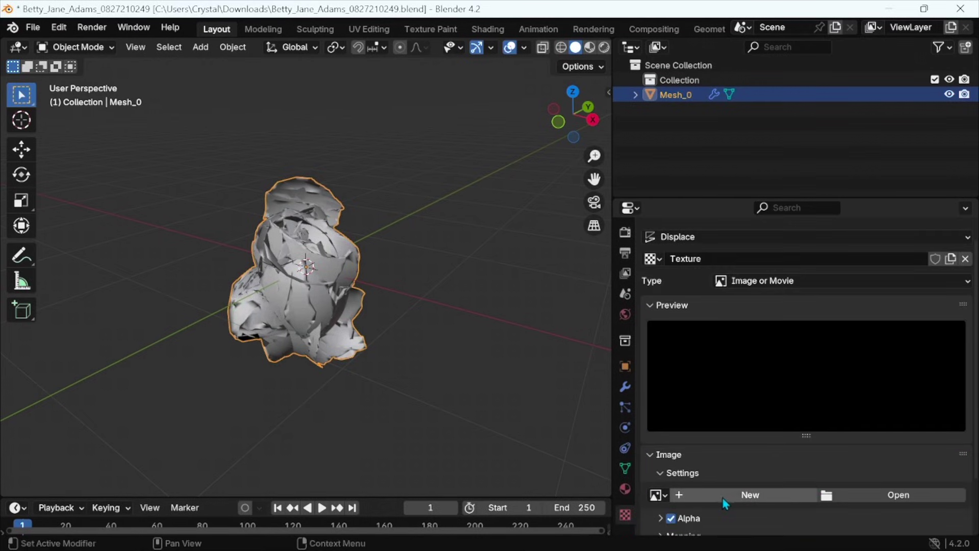
{"action": "left_click", "coordinate": [659, 495]}
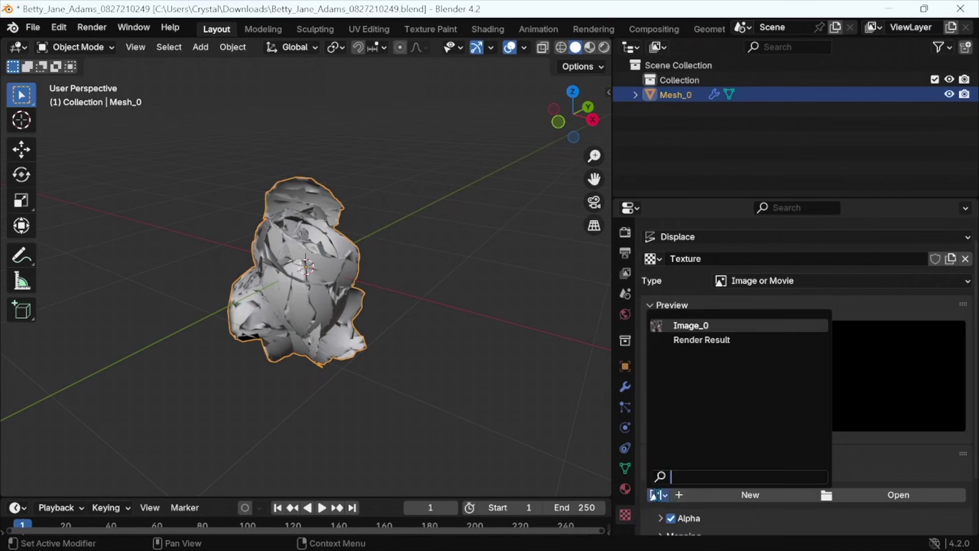
{"action": "left_click", "coordinate": [684, 326]}
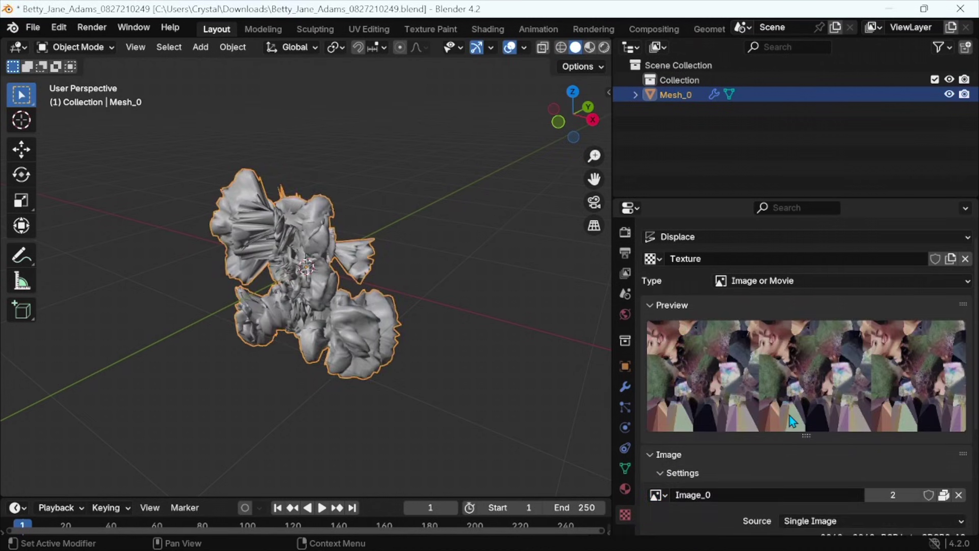
{"action": "scroll", "coordinate": [790, 415], "scroll_direction": "up", "scroll_amount": 1}
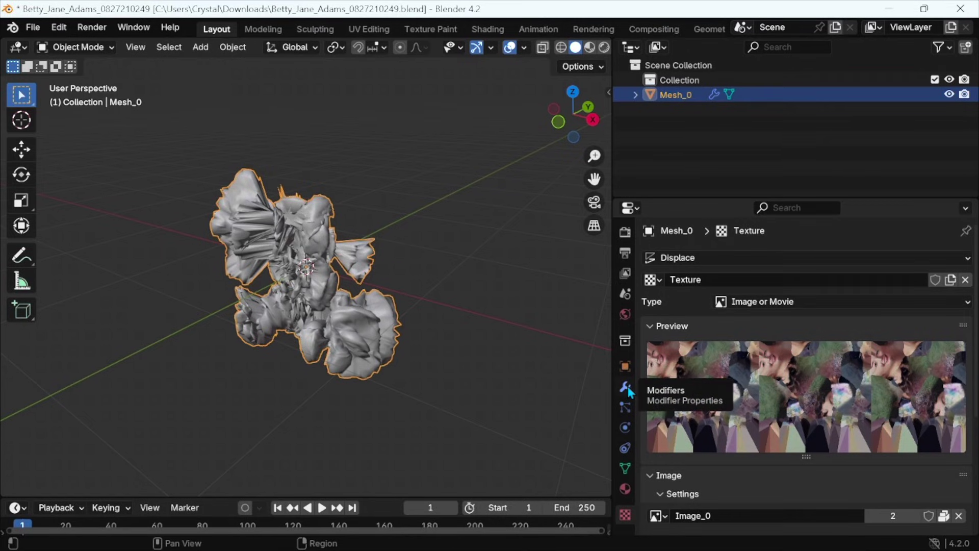
- Set the Displace modifier's coordinates to UV and its strength to 0.010
{"action": "left_click", "coordinate": [626, 386]}
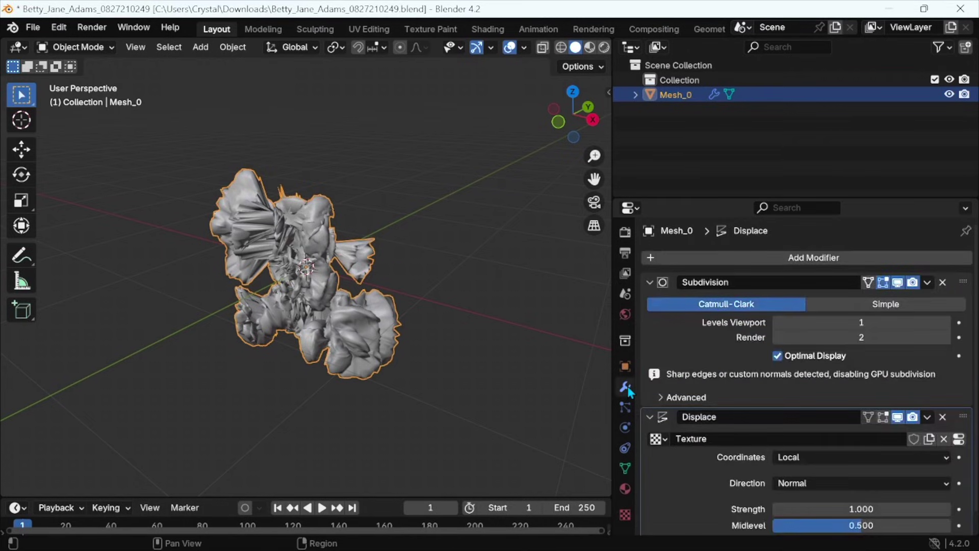
{"action": "left_click", "coordinate": [810, 459]}
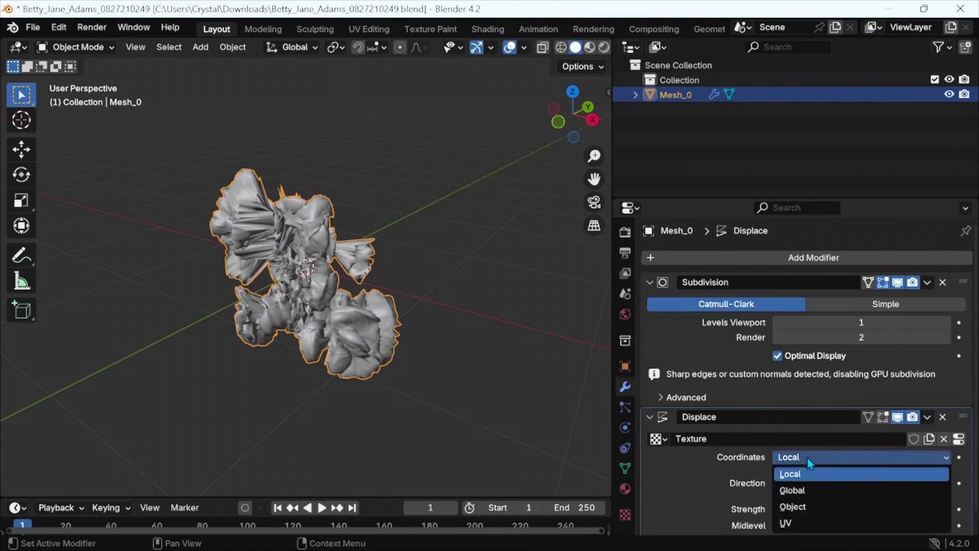
{"action": "left_click", "coordinate": [805, 524]}
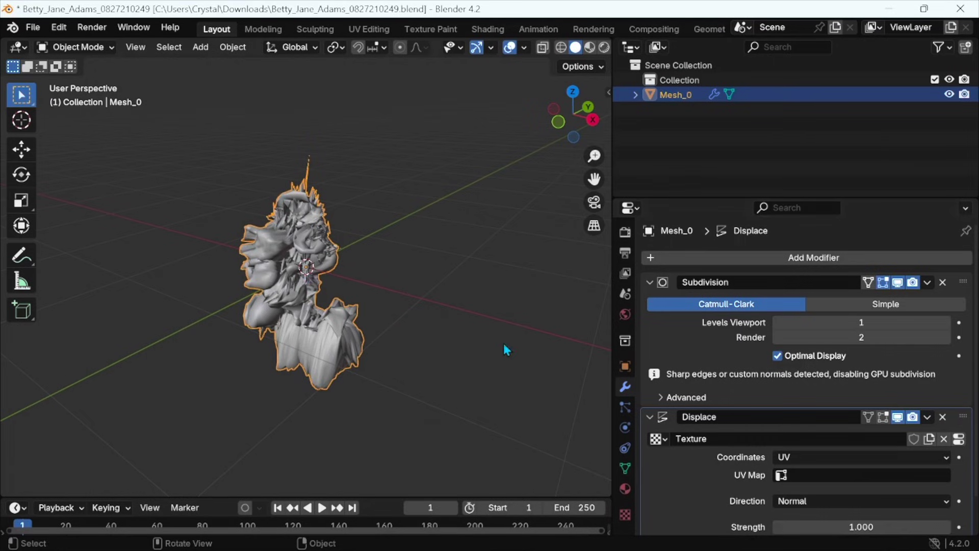
{"action": "scroll", "coordinate": [718, 461], "scroll_direction": "down", "scroll_amount": 2}
{"action": "scroll", "coordinate": [719, 464], "scroll_direction": "down", "scroll_amount": 1}
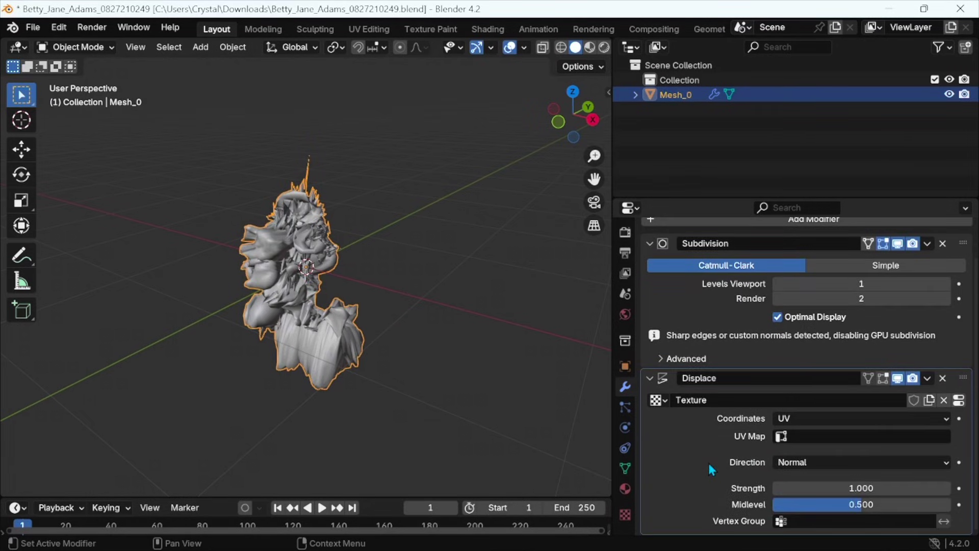
{"action": "left_click", "coordinate": [862, 485]}
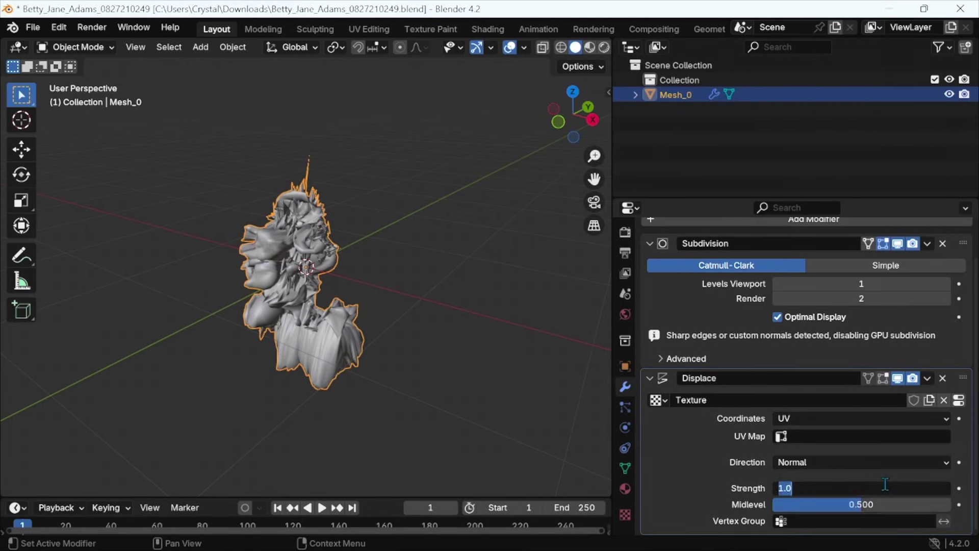
{"action": "type", "text": ".010"}
{"action": "key", "text": "Return"}
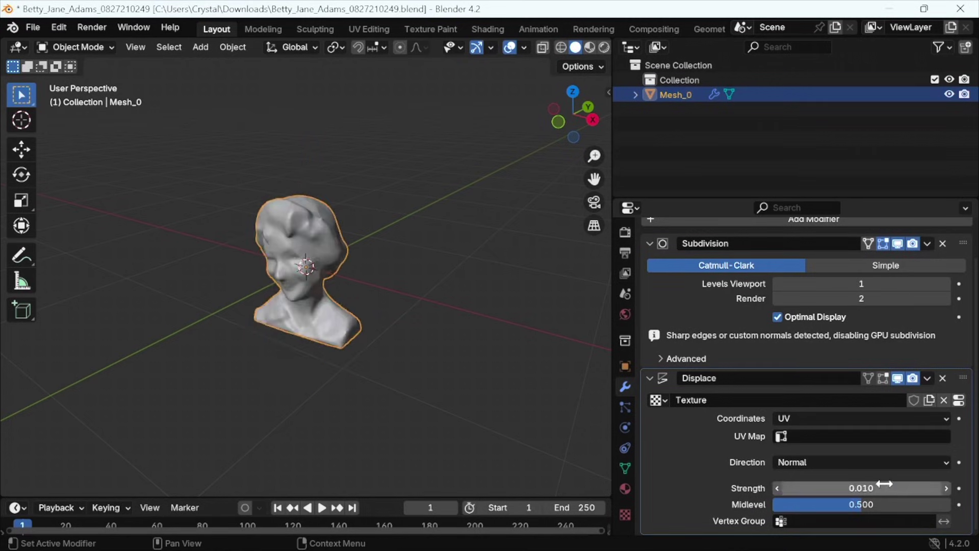
- Raise the Displace strength from 0.010 to 0.025
{"action": "scroll", "coordinate": [366, 305], "scroll_direction": "up", "scroll_amount": 5}
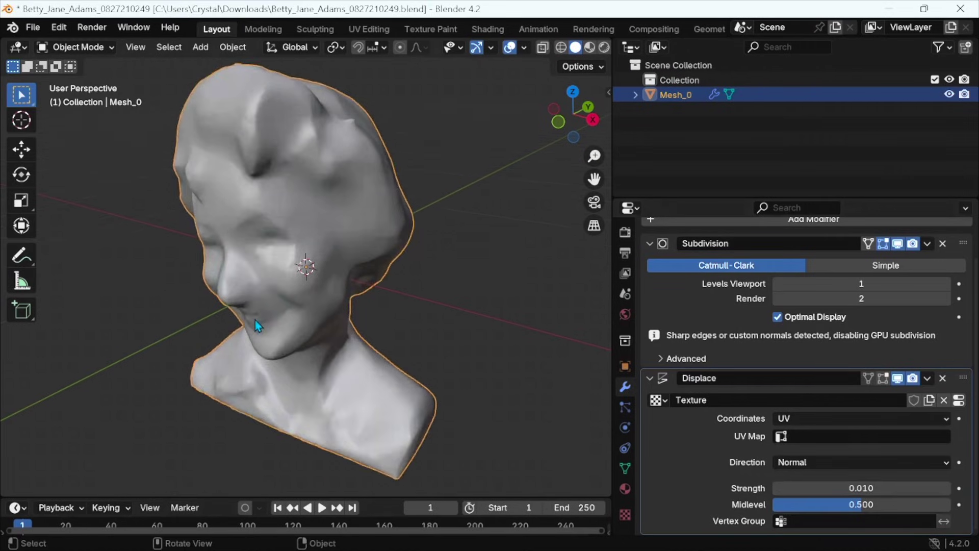
{"action": "left_click", "coordinate": [862, 489]}
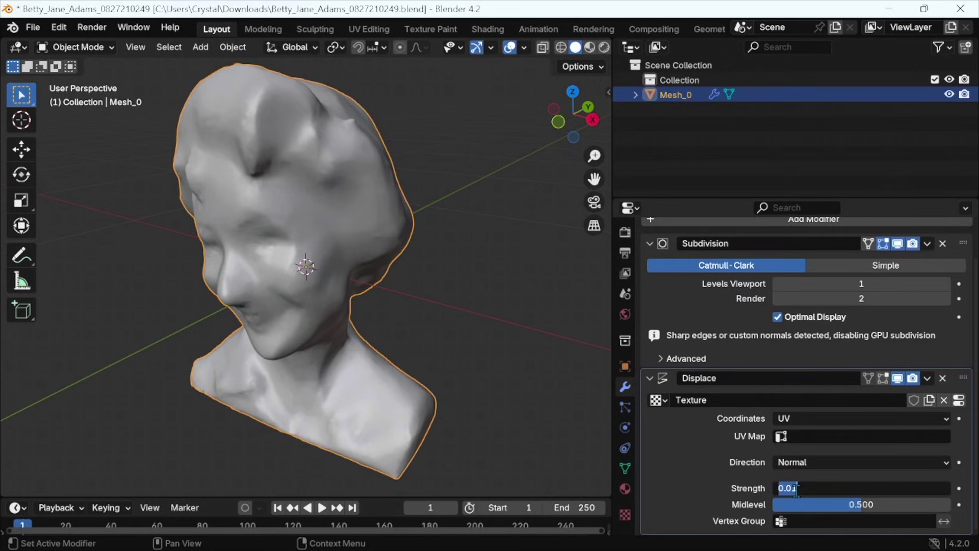
{"action": "type", "text": "0.01"}
{"action": "key", "text": "BackSpace"}
{"action": "type", "text": "25"}
{"action": "key", "text": "Return"}
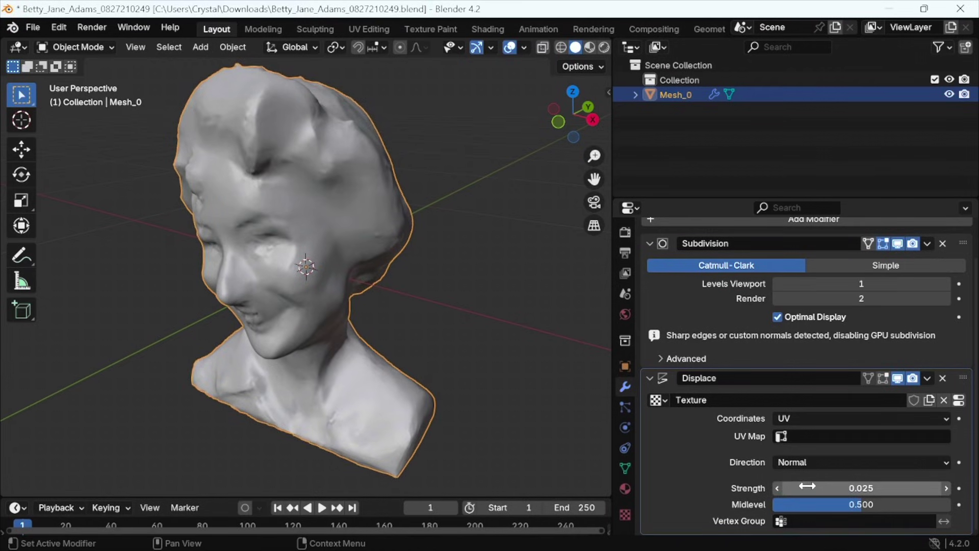
- Try editing the Displace midlevel, leaving it at 0.500, then orbit around the head
{"action": "left_click", "coordinate": [808, 504]}
{"action": "type", "text": "0.10.5"}
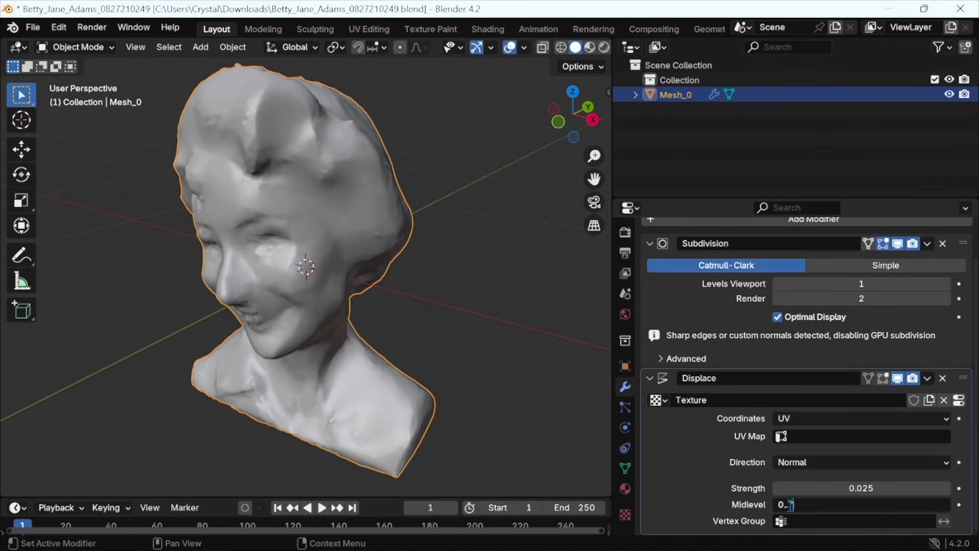
{"action": "key", "text": "Return"}
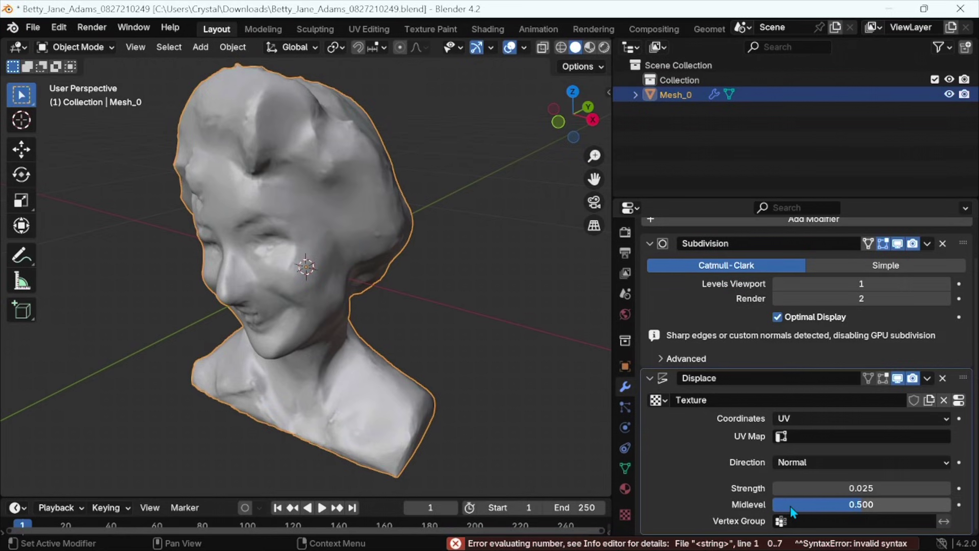
{"action": "scroll", "coordinate": [308, 341], "scroll_direction": "up", "scroll_amount": 5}
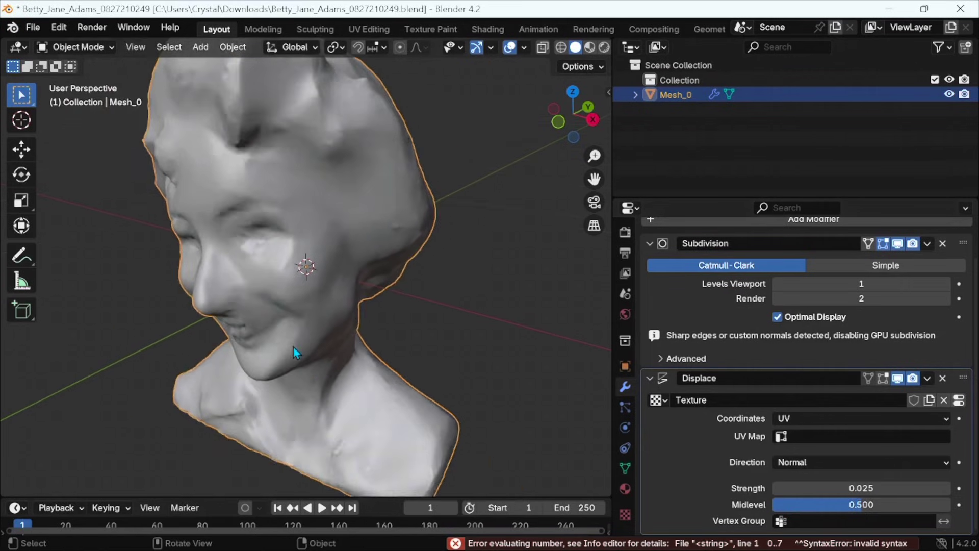
{"action": "right_click", "coordinate": [293, 348]}
{"action": "left_click", "coordinate": [416, 343]}
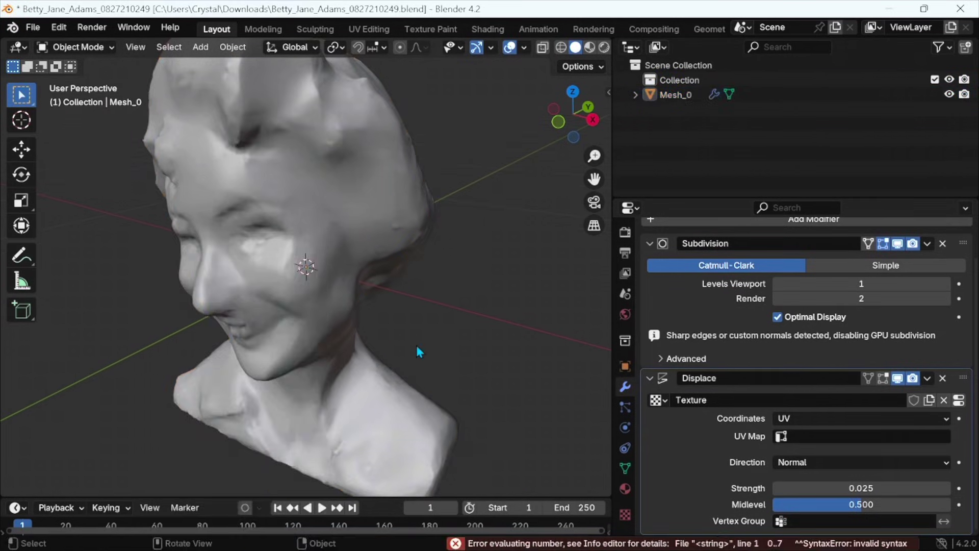
{"action": "right_click", "coordinate": [435, 348]}
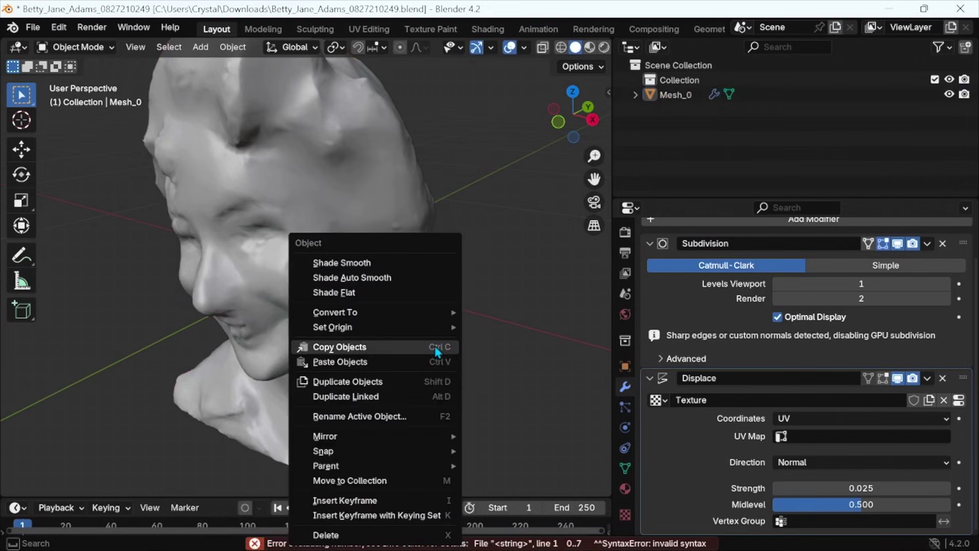
{"action": "left_click", "coordinate": [504, 363]}
{"action": "middle_click_drag", "start_coordinate": [504, 362], "coordinate": [565, 329]}
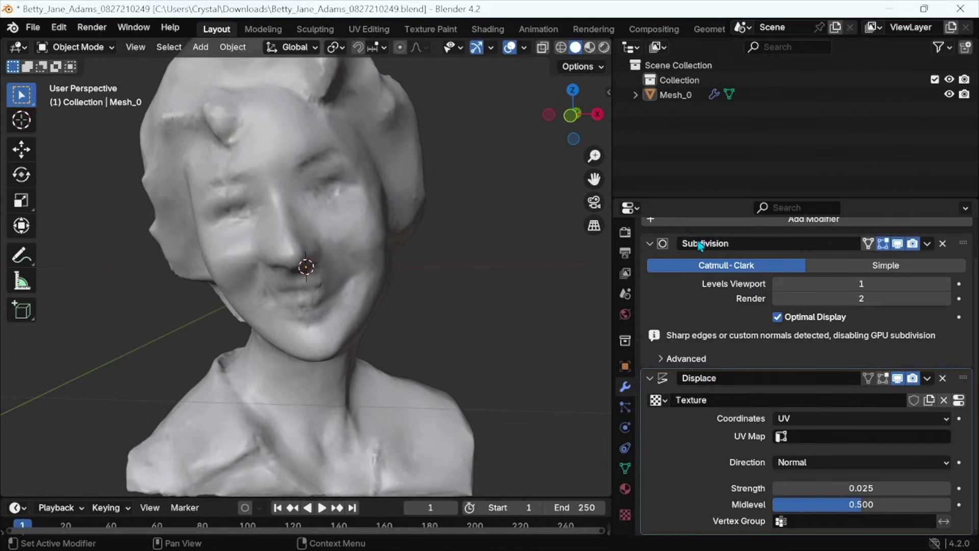
- Collapse the Displace panel and set the Subdivision viewport level to 3
{"action": "left_click", "coordinate": [649, 379]}
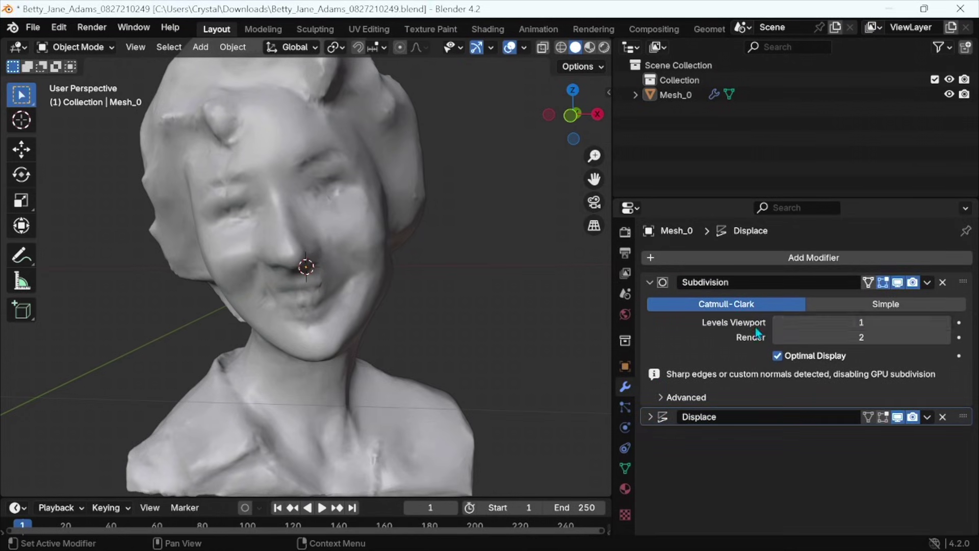
{"action": "left_click", "coordinate": [864, 325]}
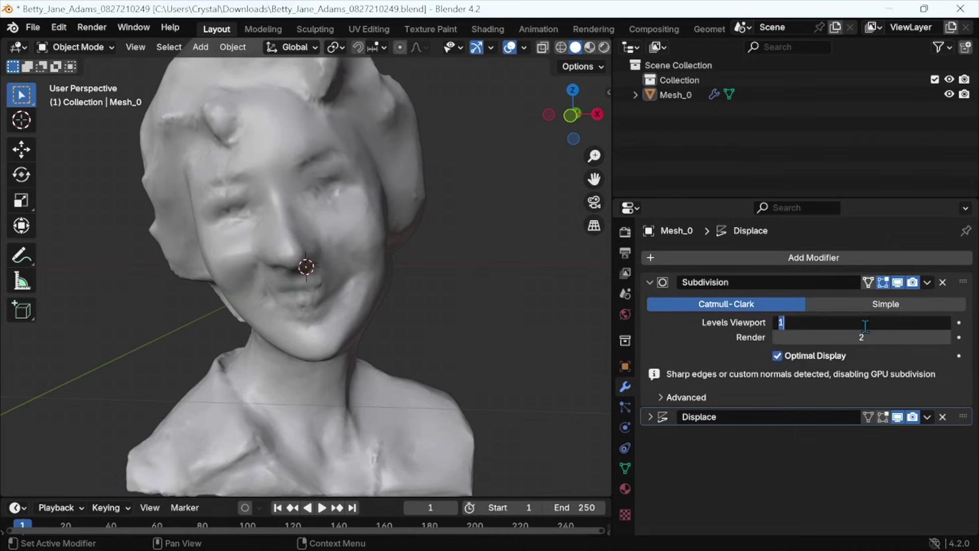
{"action": "key", "text": "Return"}
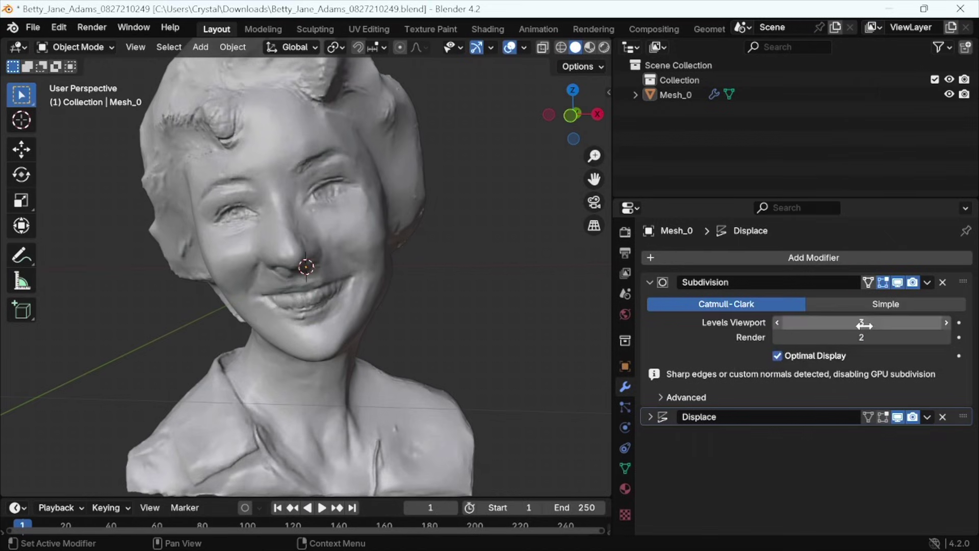
{"action": "scroll", "coordinate": [383, 332], "scroll_direction": "down", "scroll_amount": 2}
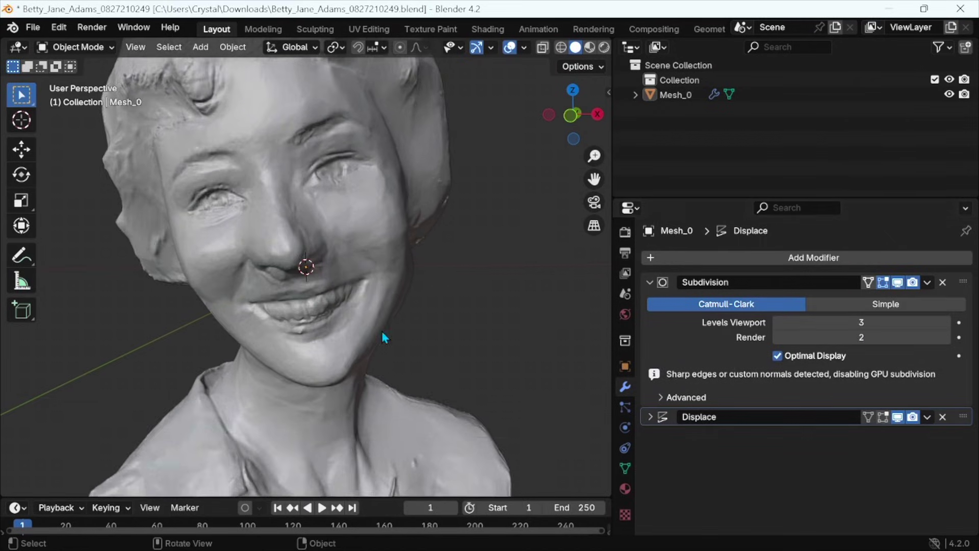
{"action": "middle_click_drag", "start_coordinate": [383, 333], "coordinate": [403, 333]}
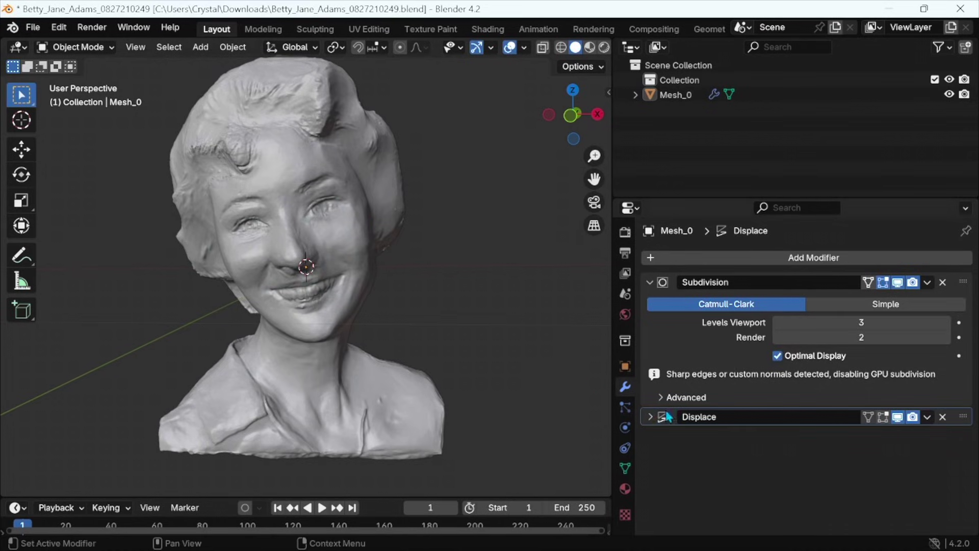
- Expand the Displace settings and set its midlevel to 1.000, then start editing it again
{"action": "left_click", "coordinate": [650, 418]}
{"action": "scroll", "coordinate": [843, 479], "scroll_direction": "down", "scroll_amount": 3}
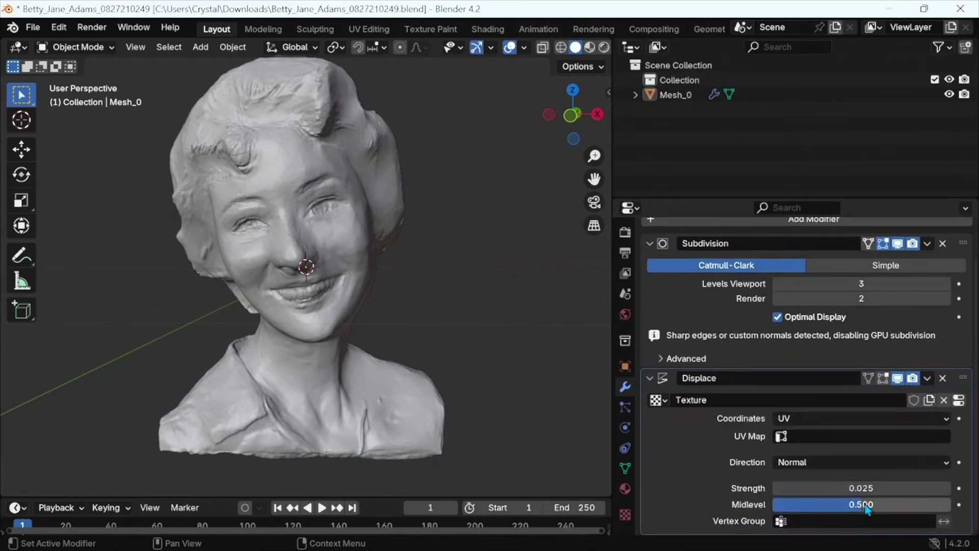
{"action": "double_click", "coordinate": [872, 505]}
{"action": "type", "text": "0.5"}
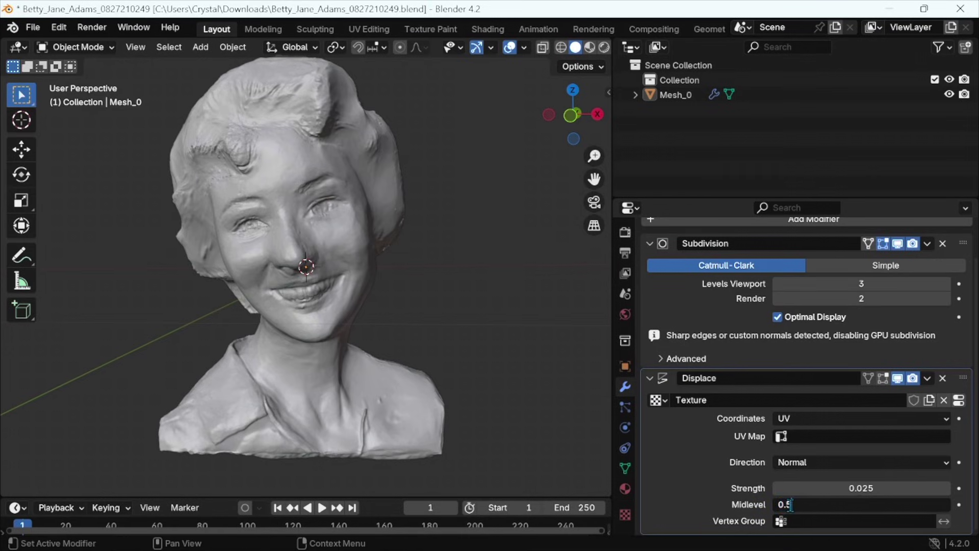
{"action": "left_click_drag", "start_coordinate": [805, 505], "coordinate": [731, 508]}
{"action": "type", "text": "1"}
{"action": "key", "text": "Return"}
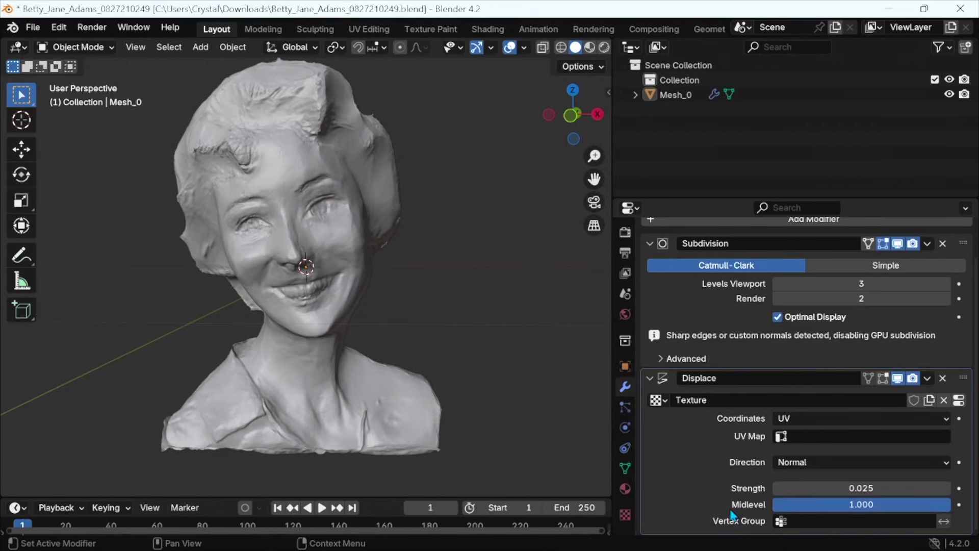
{"action": "left_click", "coordinate": [849, 505]}
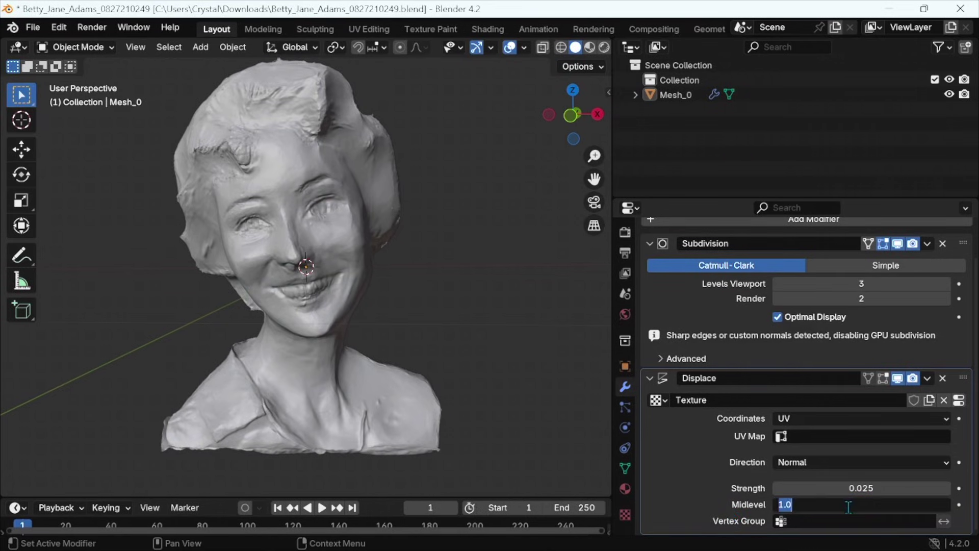
- Restore midlevel to 0.500, check the export formats, and raise the Subdivision viewport level to 4
{"action": "type", "text": "0.5"}
{"action": "key", "text": "Return"}
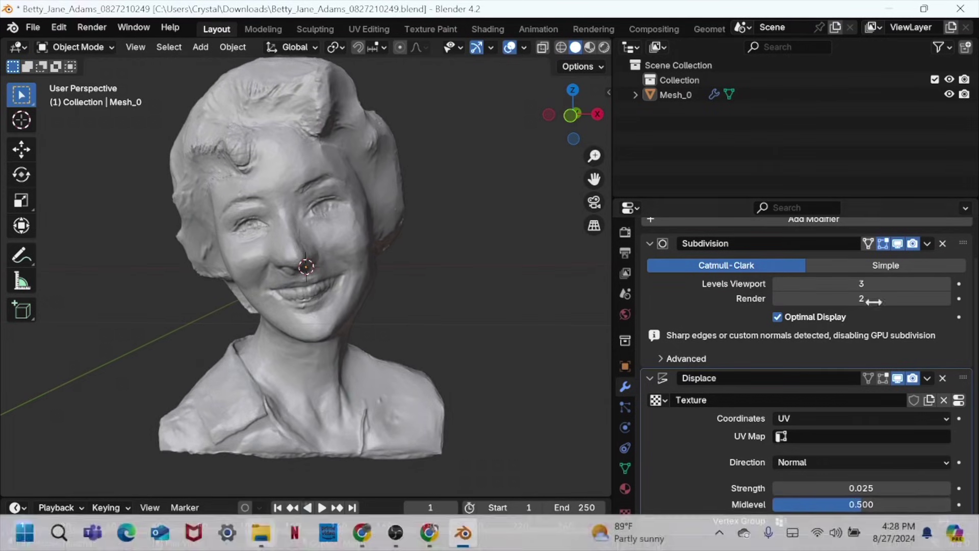
{"action": "left_click", "coordinate": [32, 28]}
{"action": "mouse_move", "coordinate": [69, 255]}
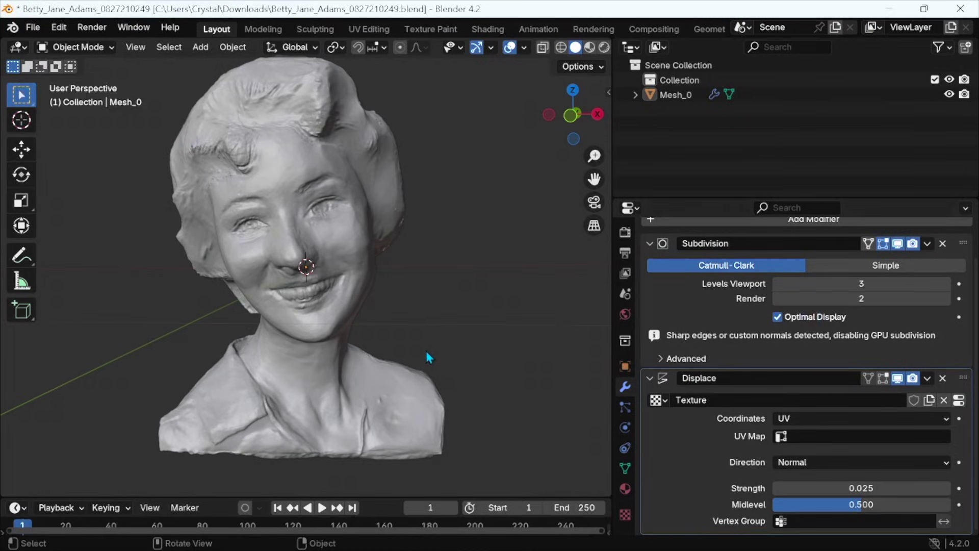
{"action": "left_click", "coordinate": [863, 284]}
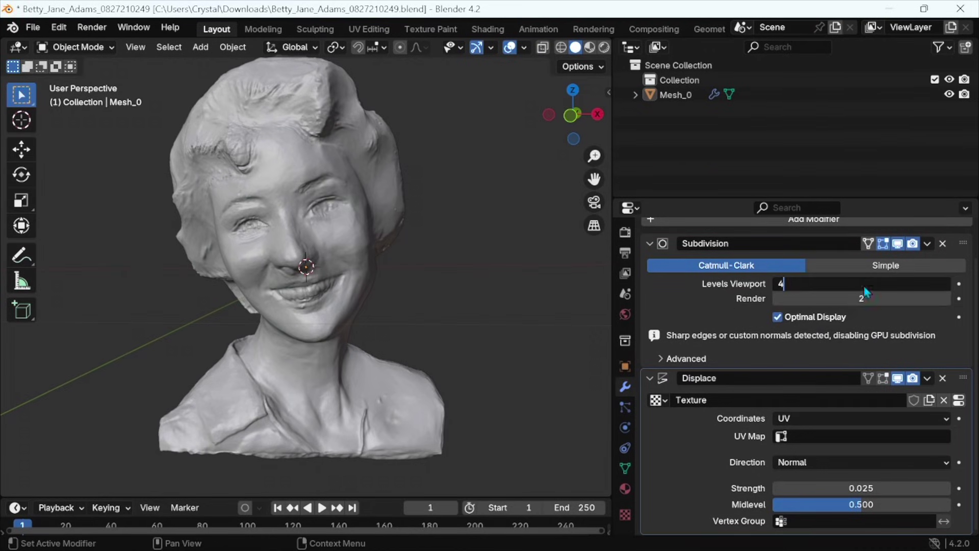
{"action": "key", "text": "Return"}
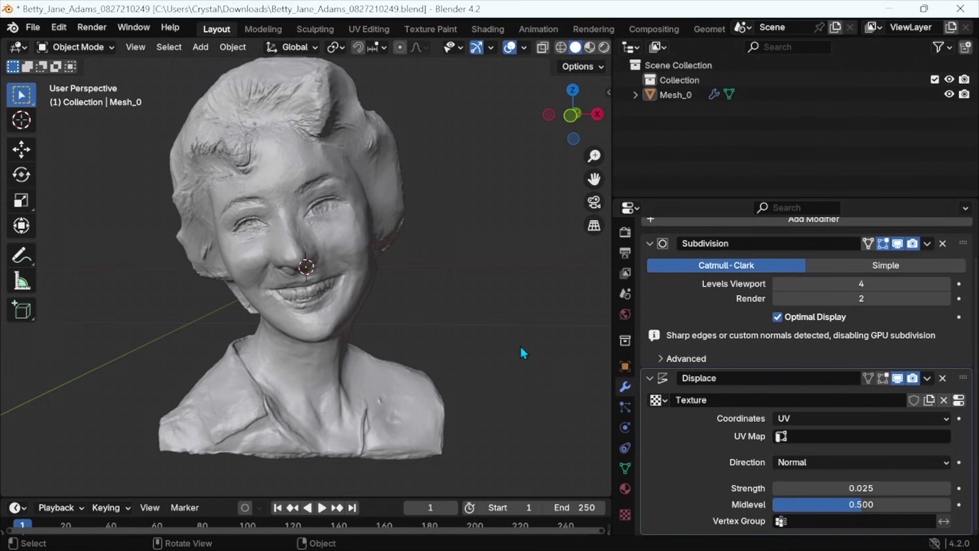
- Save the bust as a new .blend file, replacing the name's date stamp with 'Video_Example'
{"action": "left_click", "coordinate": [33, 27]}
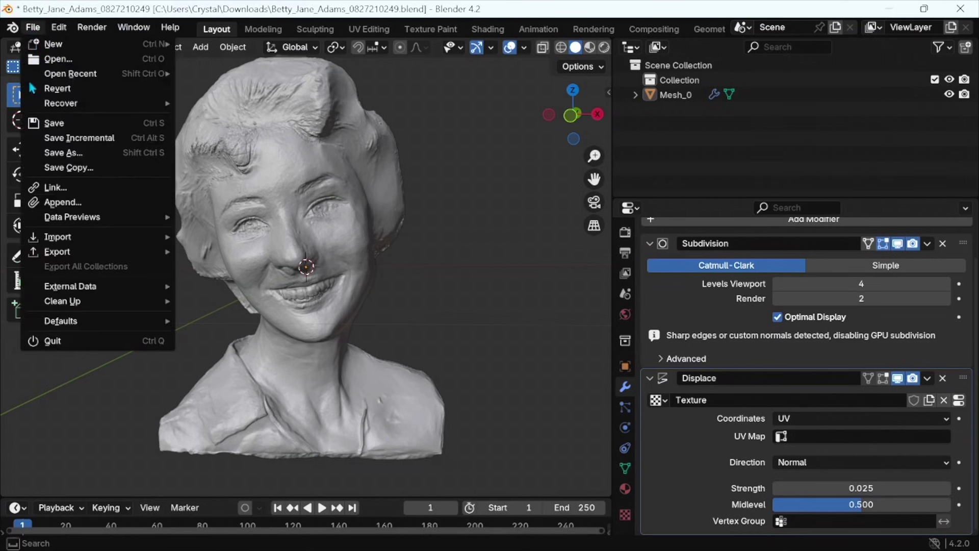
{"action": "left_click", "coordinate": [56, 153]}
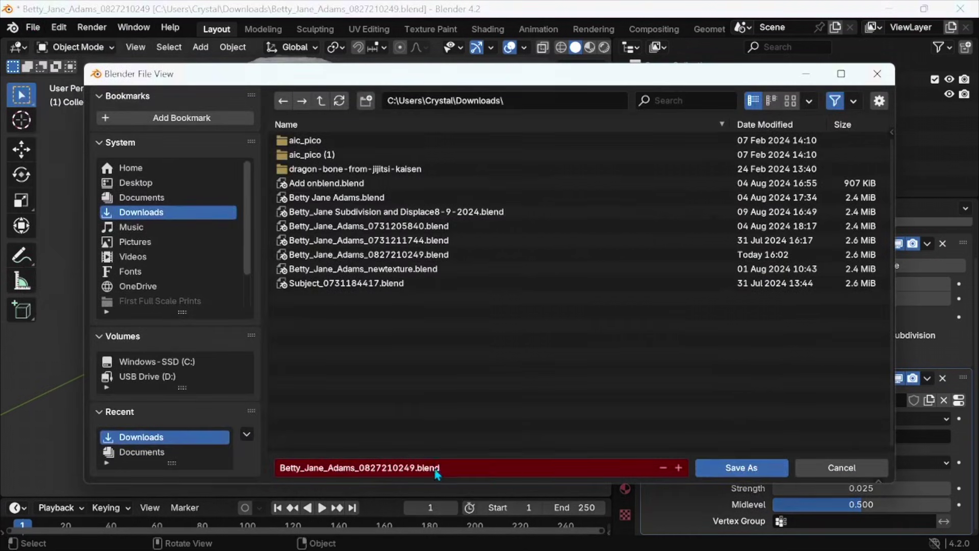
{"action": "left_click", "coordinate": [369, 465]}
{"action": "left_click", "coordinate": [364, 467]}
{"action": "left_click_drag", "start_coordinate": [365, 467], "coordinate": [470, 466]}
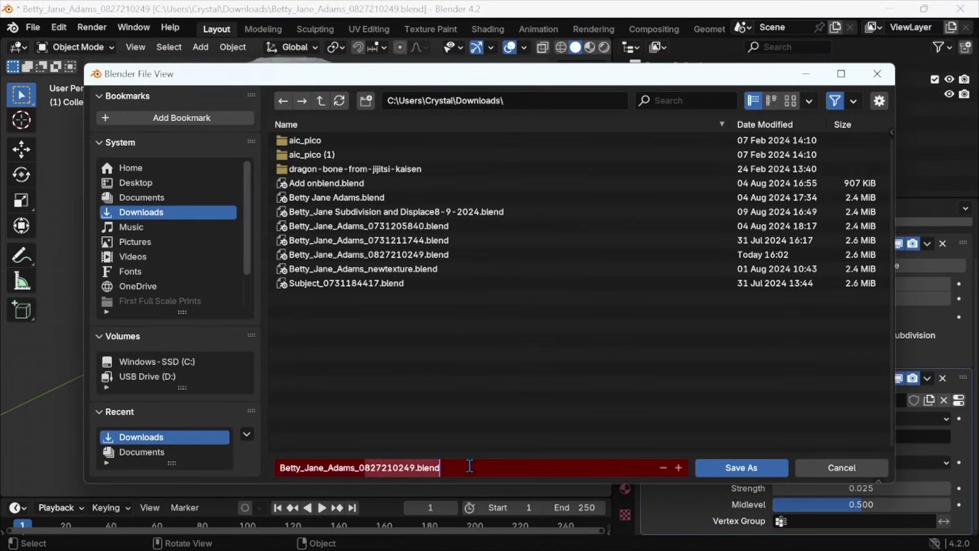
{"action": "key", "text": "BackSpace"}
{"action": "type", "text": "Video_E"}
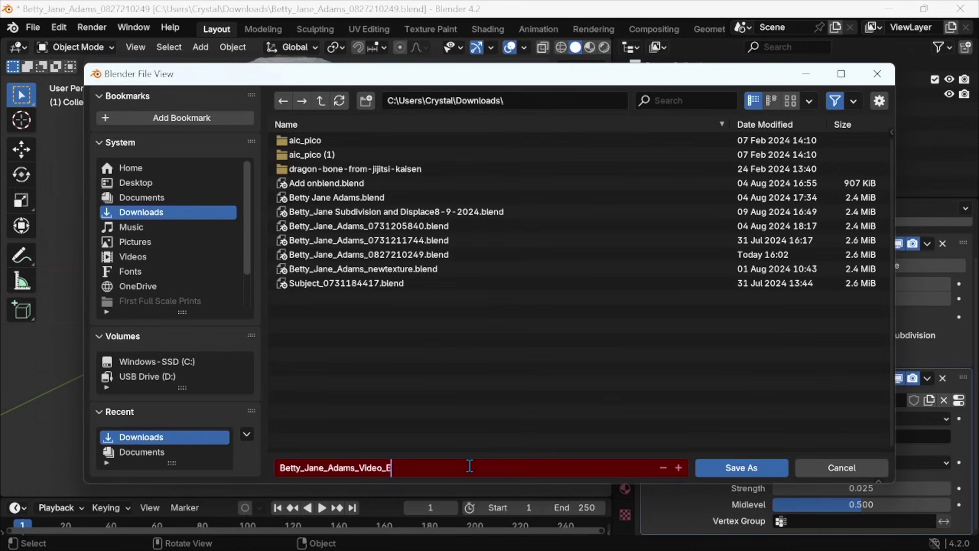
{"action": "type", "text": "xample"}
{"action": "left_click", "coordinate": [754, 466]}
{"action": "left_click", "coordinate": [754, 466]}
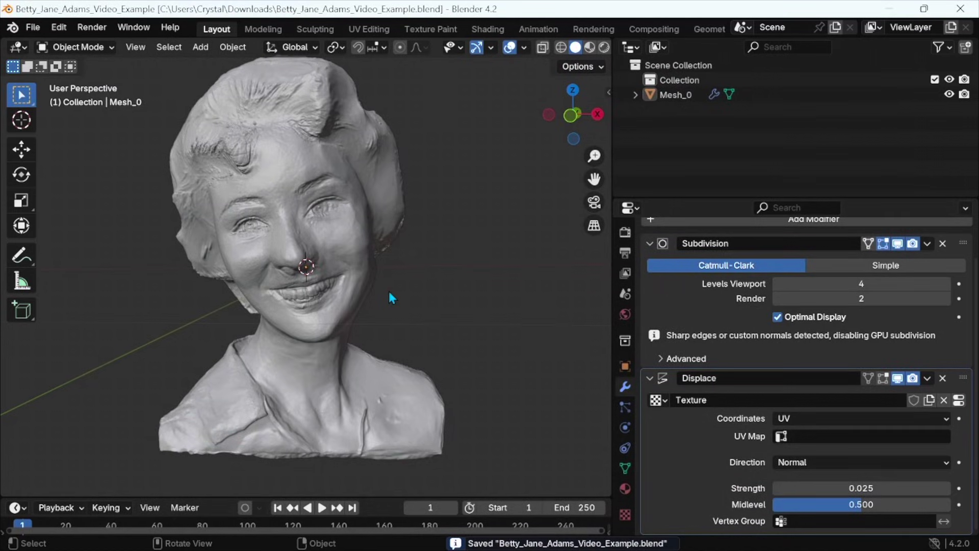
- Tilt the view, save the project again, and bring up the export formats list with STL
{"action": "middle_click_drag", "start_coordinate": [447, 312], "coordinate": [473, 311]}
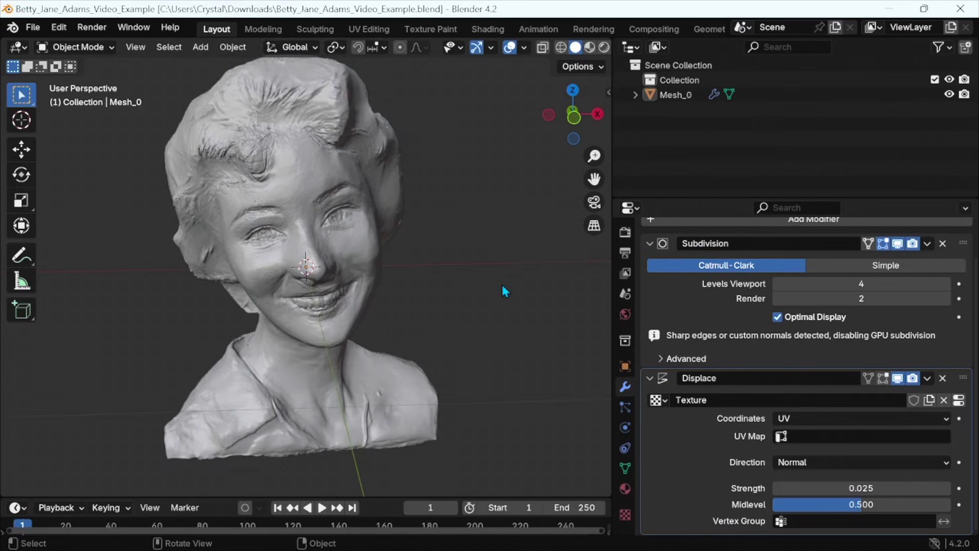
{"action": "left_click", "coordinate": [32, 28]}
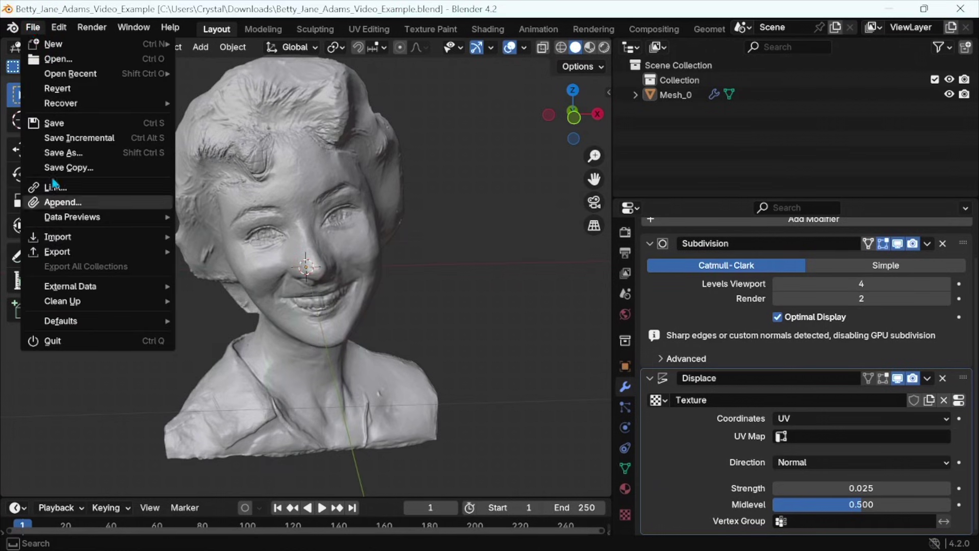
{"action": "left_click", "coordinate": [47, 126]}
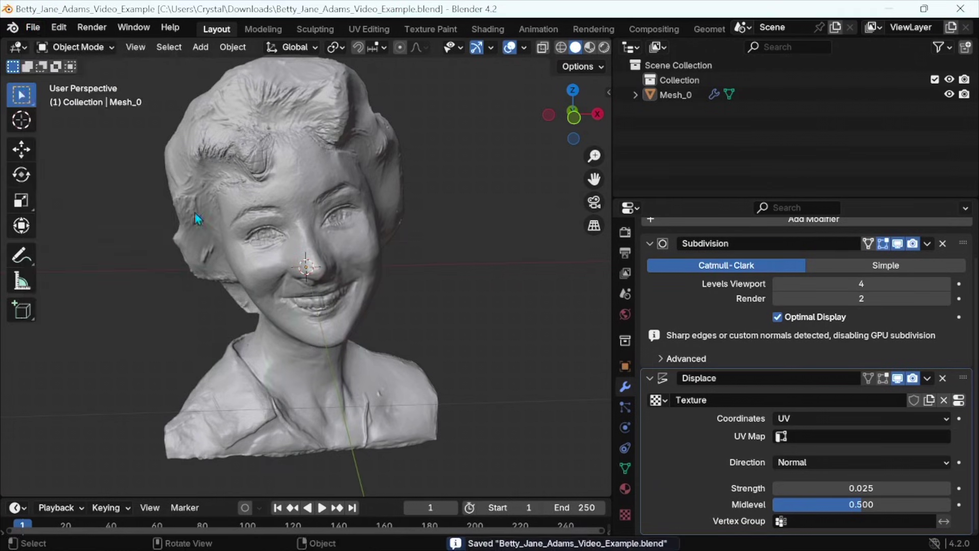
{"action": "left_click", "coordinate": [34, 29]}
{"action": "mouse_move", "coordinate": [84, 253]}
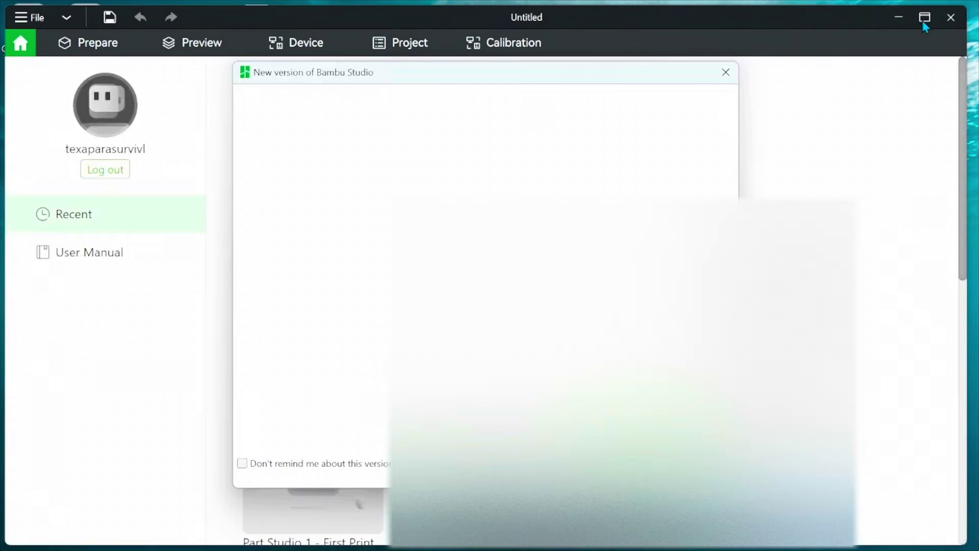
- Dismiss the update notice and import the exported bust STL from Downloads
{"action": "key", "text": "Escape"}
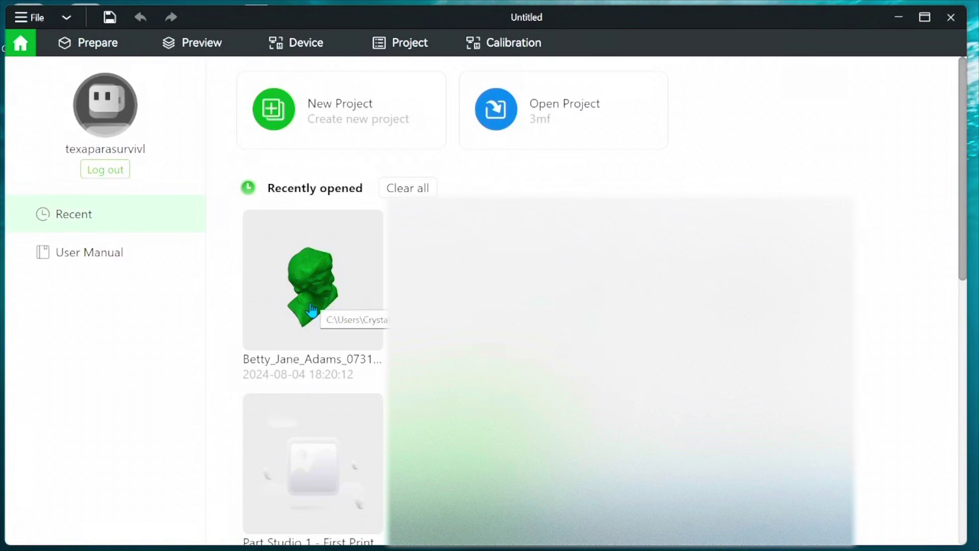
{"action": "left_click", "coordinate": [29, 20]}
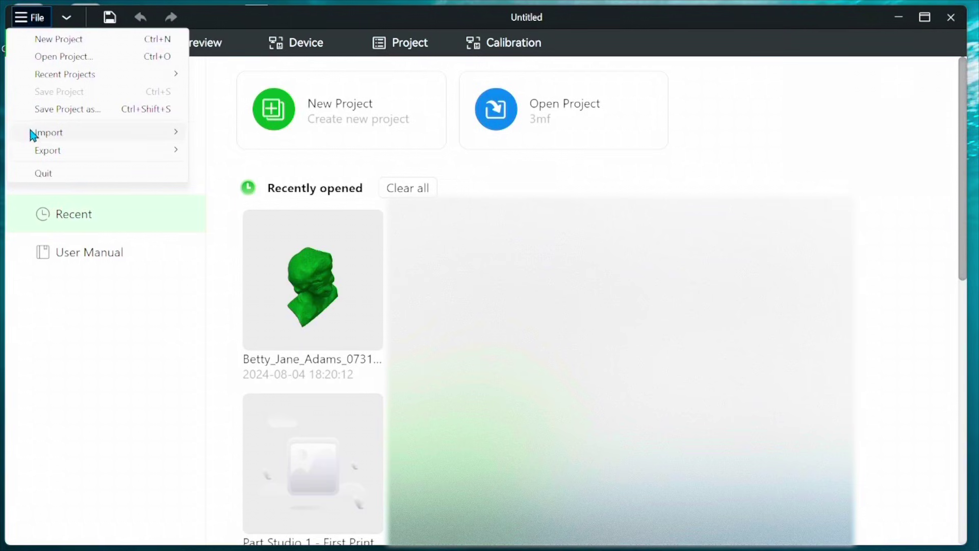
{"action": "mouse_move", "coordinate": [34, 134]}
{"action": "left_click", "coordinate": [224, 132]}
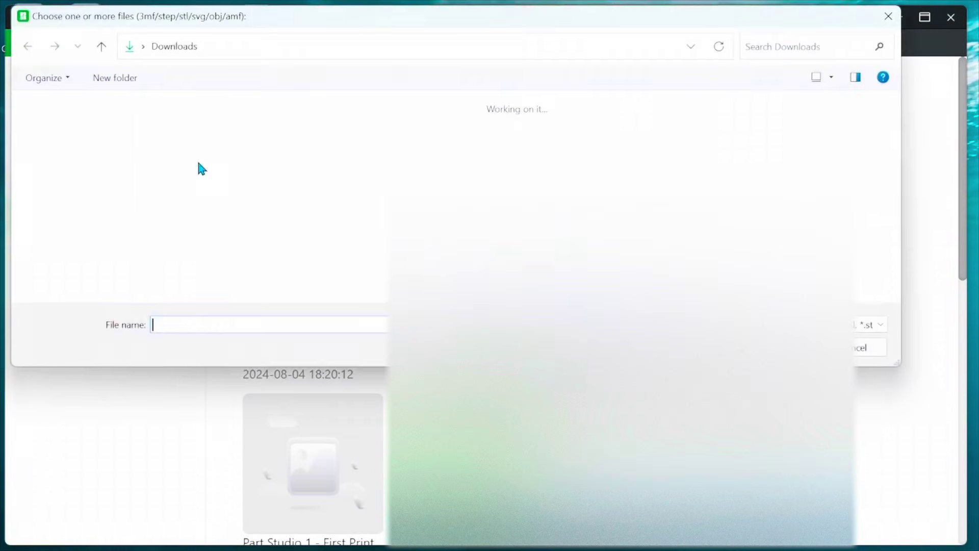
{"action": "left_click", "coordinate": [167, 168]}
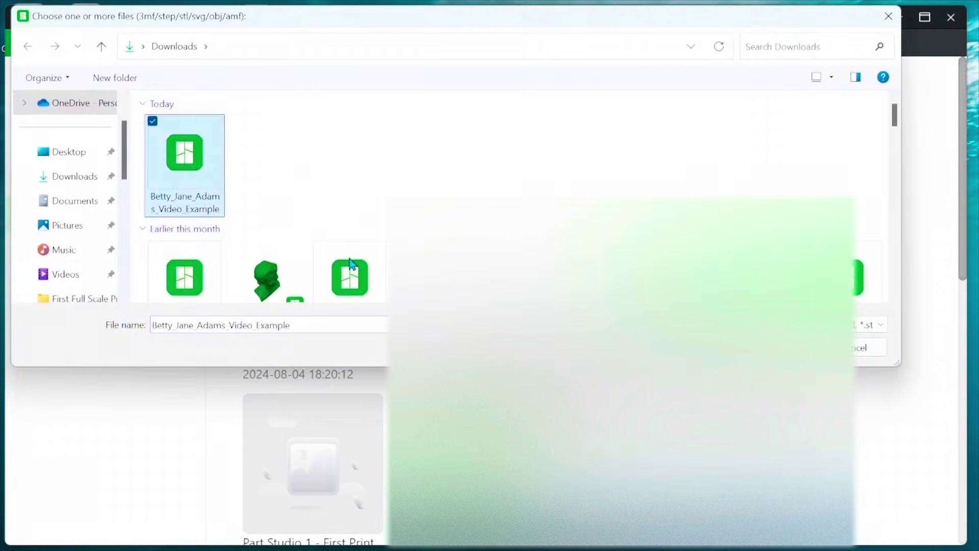
{"action": "key", "text": "Return"}
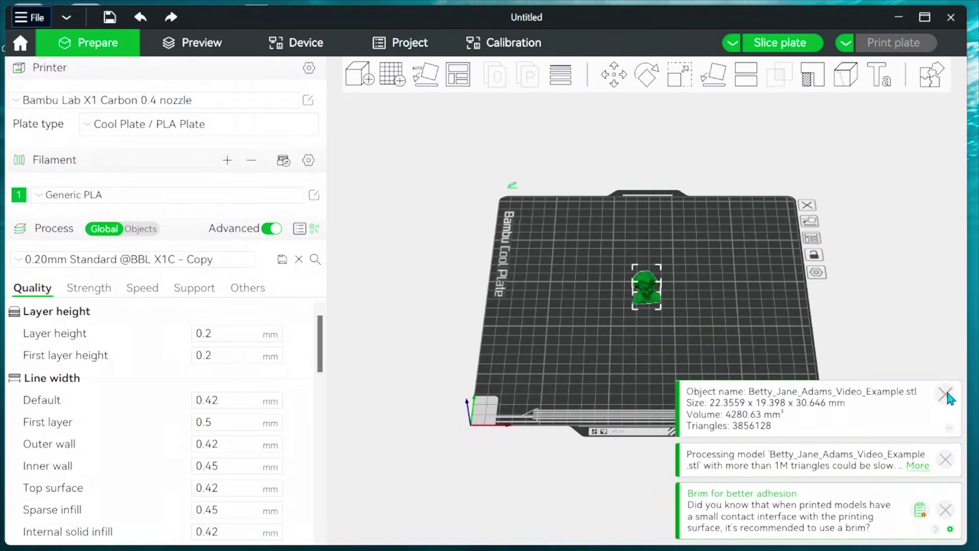
- Clear the notifications and scale the bust uniformly to 400%, then to 300%
{"action": "left_click", "coordinate": [945, 394]}
{"action": "left_click", "coordinate": [948, 511]}
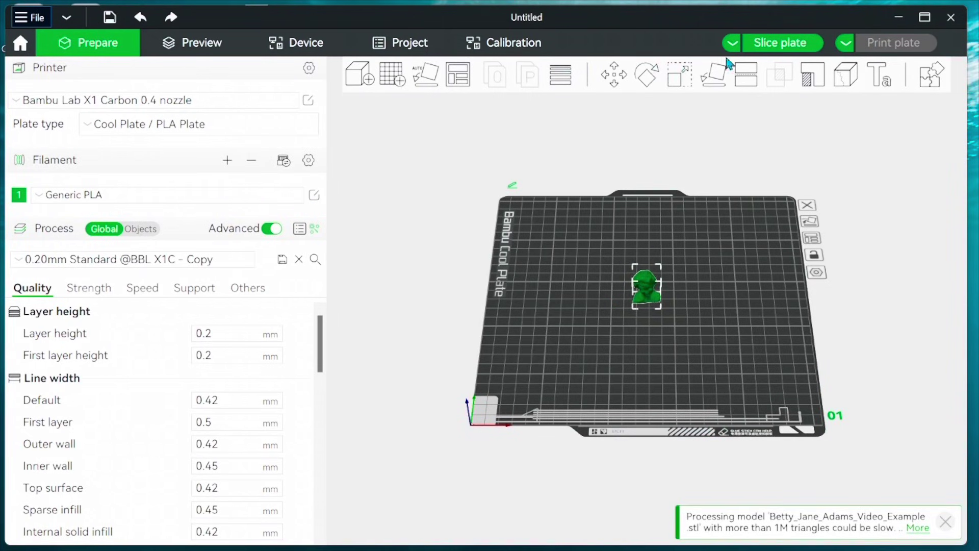
{"action": "left_click", "coordinate": [680, 75]}
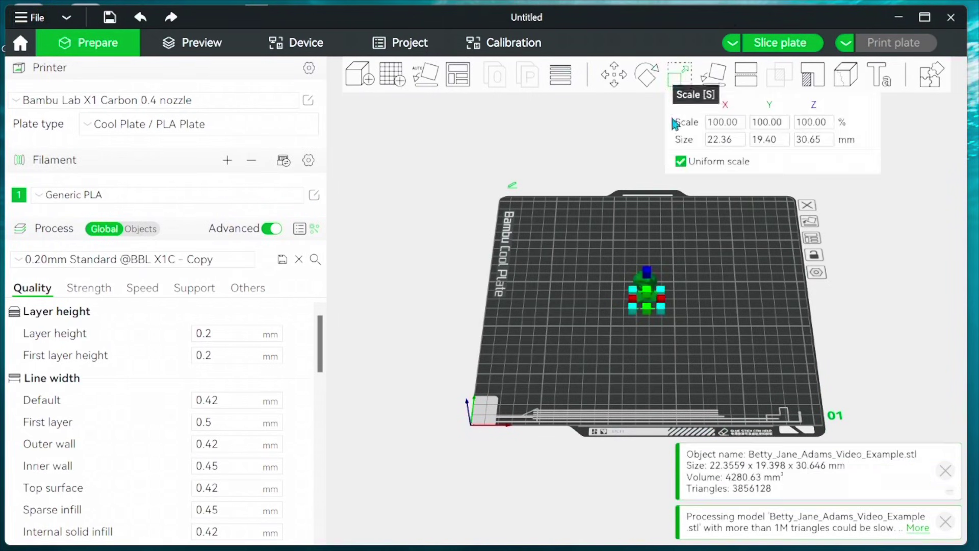
{"action": "left_click", "coordinate": [725, 125]}
{"action": "type", "text": "400"}
{"action": "key", "text": "Return"}
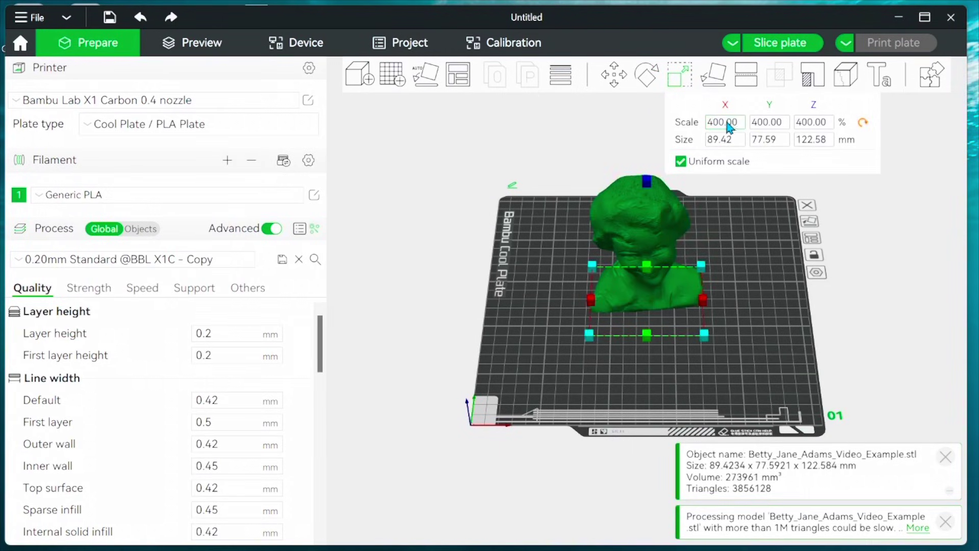
{"action": "double_click", "coordinate": [731, 128]}
{"action": "type", "text": "300"}
{"action": "key", "text": "Return"}
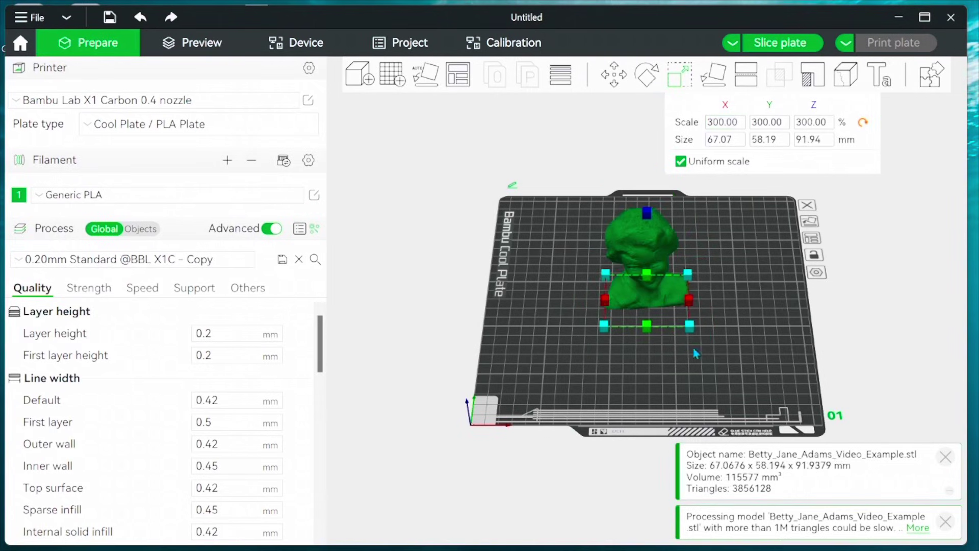
- Deselect the bust and orbit, zoom and pan around it to inspect the head from a low front angle
{"action": "left_click", "coordinate": [724, 313]}
{"action": "mouse_move", "coordinate": [718, 283]}
{"action": "left_mouse_down"}
{"action": "mouse_move", "coordinate": [711, 263]}
{"action": "mouse_move", "coordinate": [706, 275]}
{"action": "left_mouse_up"}
{"action": "scroll", "coordinate": [706, 275], "scroll_direction": "up", "scroll_amount": 6}
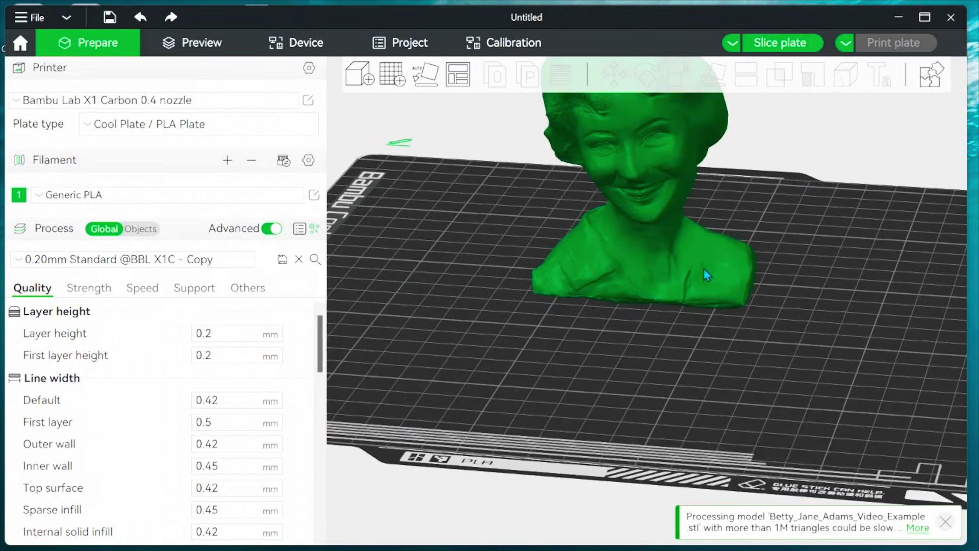
{"action": "scroll", "coordinate": [706, 275], "scroll_direction": "up", "scroll_amount": 2}
{"action": "middle_click_drag", "start_coordinate": [707, 277], "coordinate": [703, 336]}
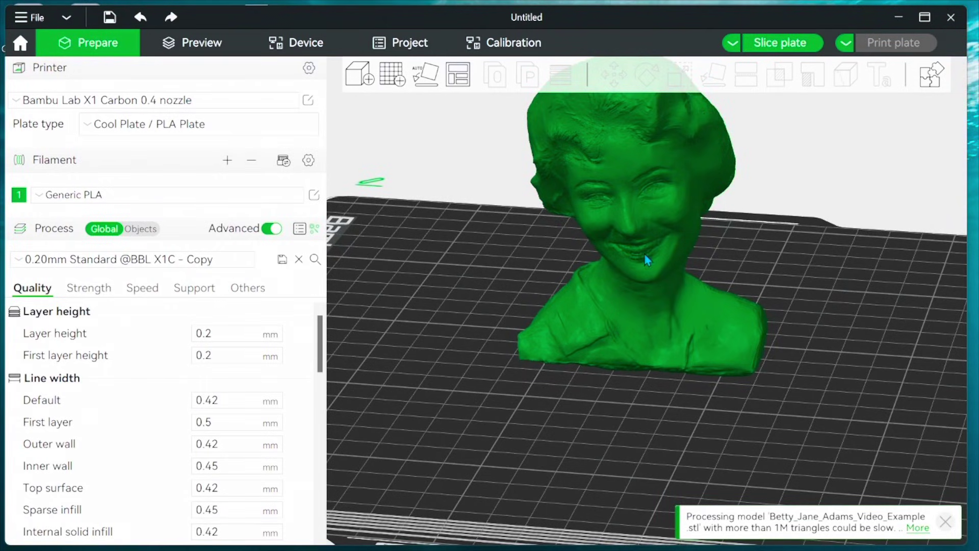
{"action": "scroll", "coordinate": [788, 250], "scroll_direction": "down", "scroll_amount": 3}
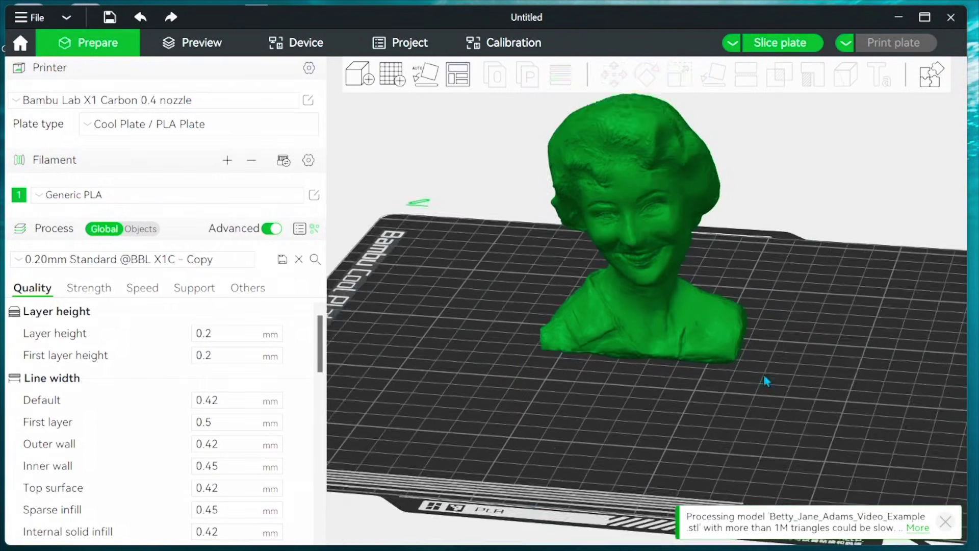
{"action": "mouse_move", "coordinate": [757, 392]}
{"action": "left_mouse_down"}
{"action": "mouse_move", "coordinate": [773, 372]}
{"action": "mouse_move", "coordinate": [776, 388]}
{"action": "left_mouse_up"}
- Drag the bust toward the middle of the Cool Plate, checking its placement from above
{"action": "left_click_drag", "start_coordinate": [608, 347], "coordinate": [594, 367]}
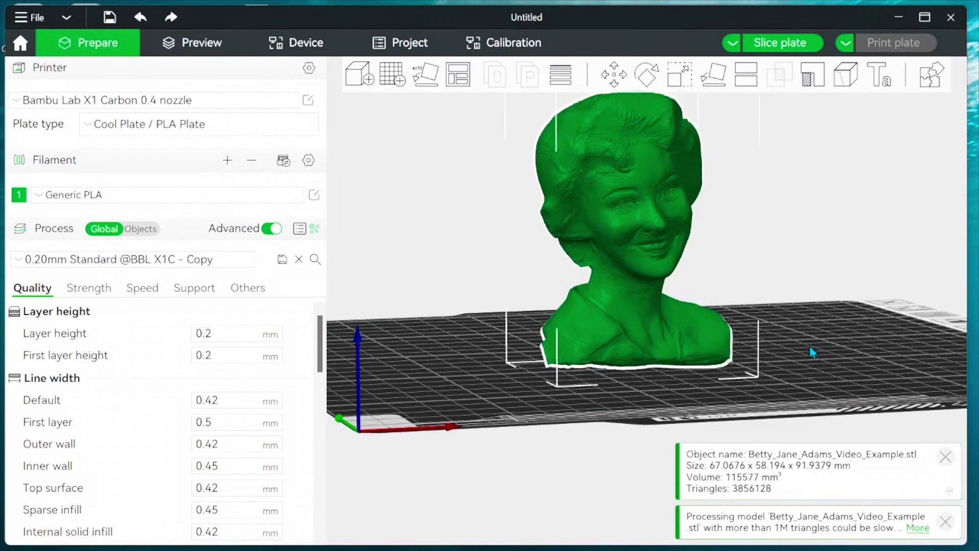
{"action": "left_click_drag", "start_coordinate": [811, 351], "coordinate": [790, 395]}
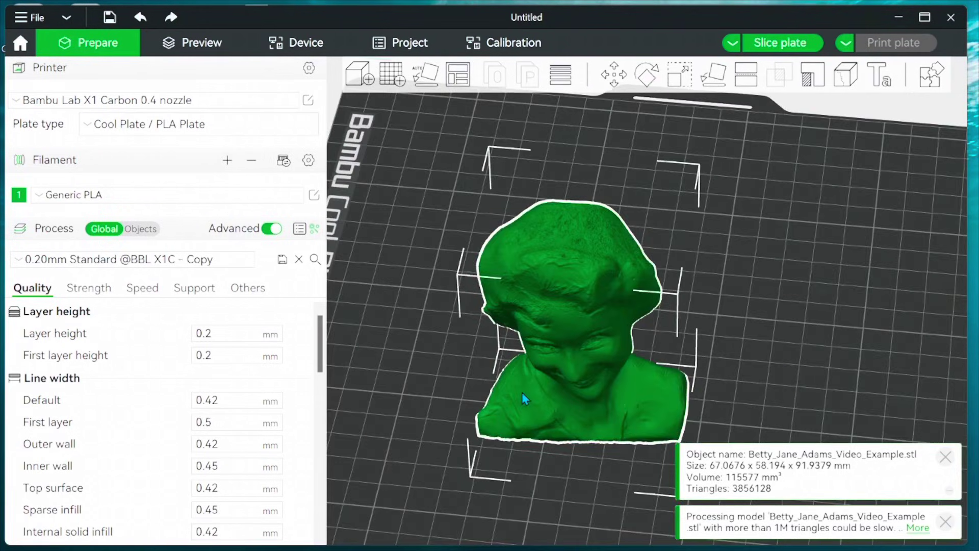
{"action": "left_click_drag", "start_coordinate": [522, 393], "coordinate": [558, 365]}
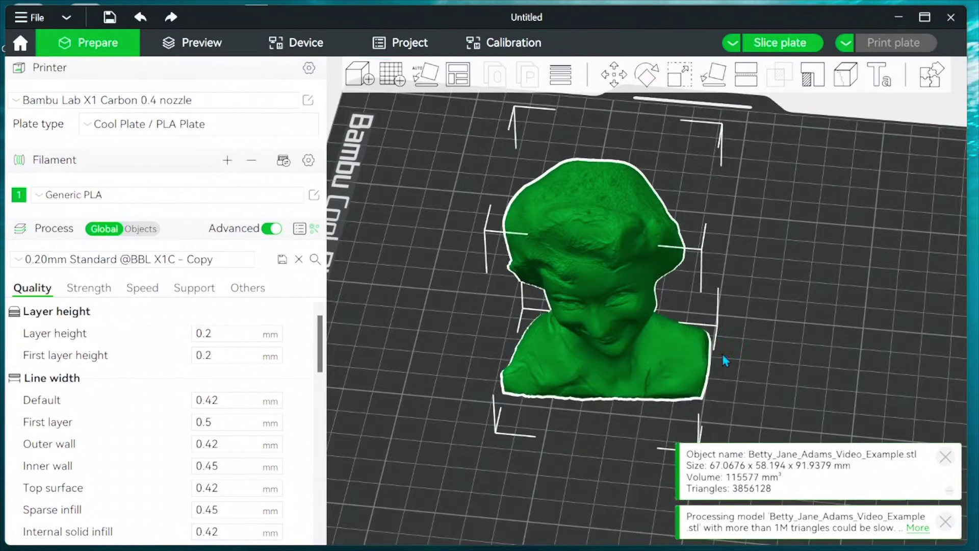
{"action": "mouse_move", "coordinate": [722, 354]}
{"action": "left_mouse_down"}
{"action": "mouse_move", "coordinate": [727, 328]}
{"action": "mouse_move", "coordinate": [725, 337]}
{"action": "left_mouse_up"}
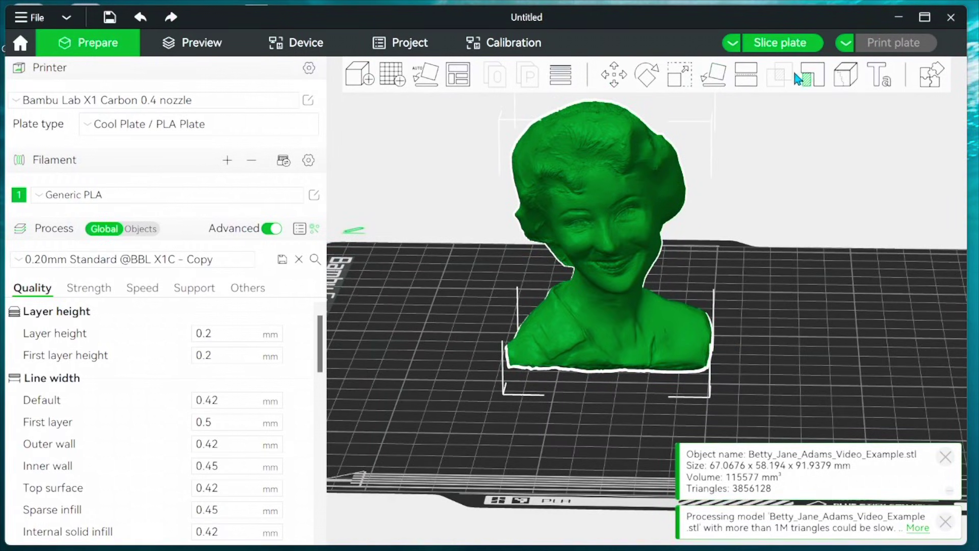
- Cut the bust flat at height 10.44 mm, discarding the lower part, so it stands 81.5 mm tall
{"action": "left_click", "coordinate": [754, 80]}
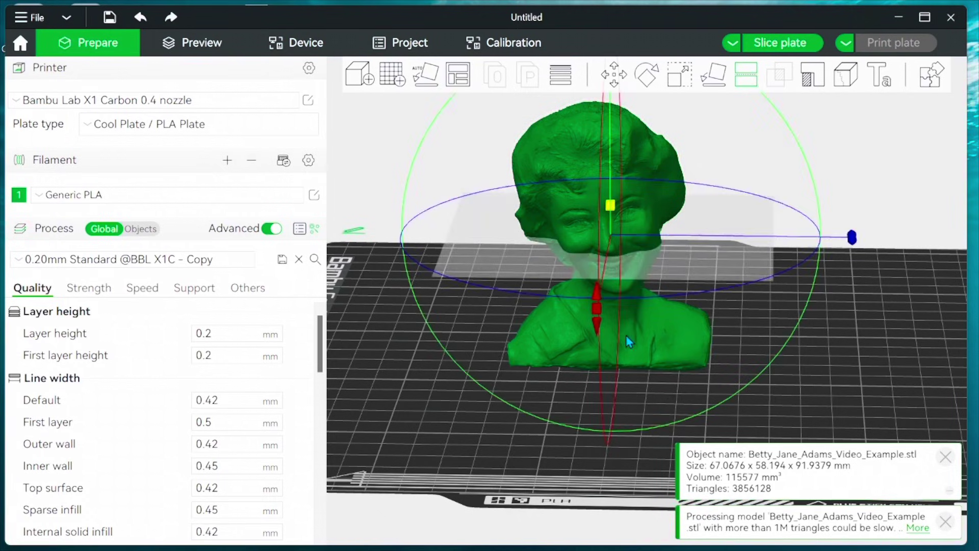
{"action": "left_click_drag", "start_coordinate": [611, 205], "coordinate": [608, 334]}
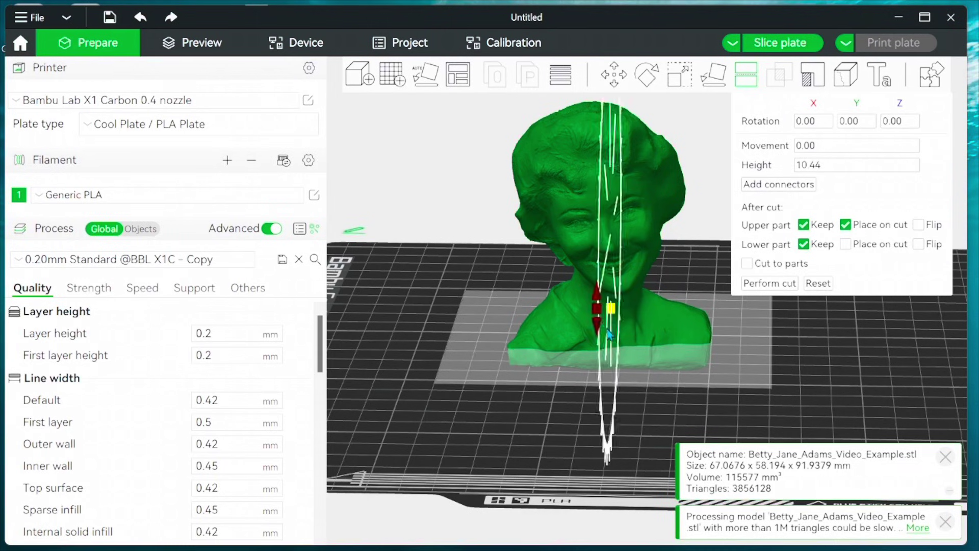
{"action": "left_click", "coordinate": [803, 245]}
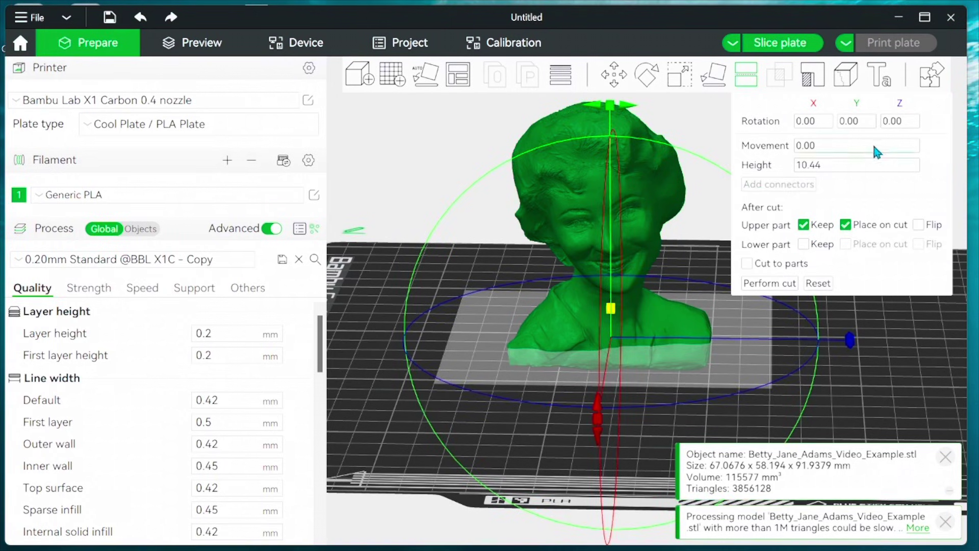
{"action": "left_click", "coordinate": [767, 283]}
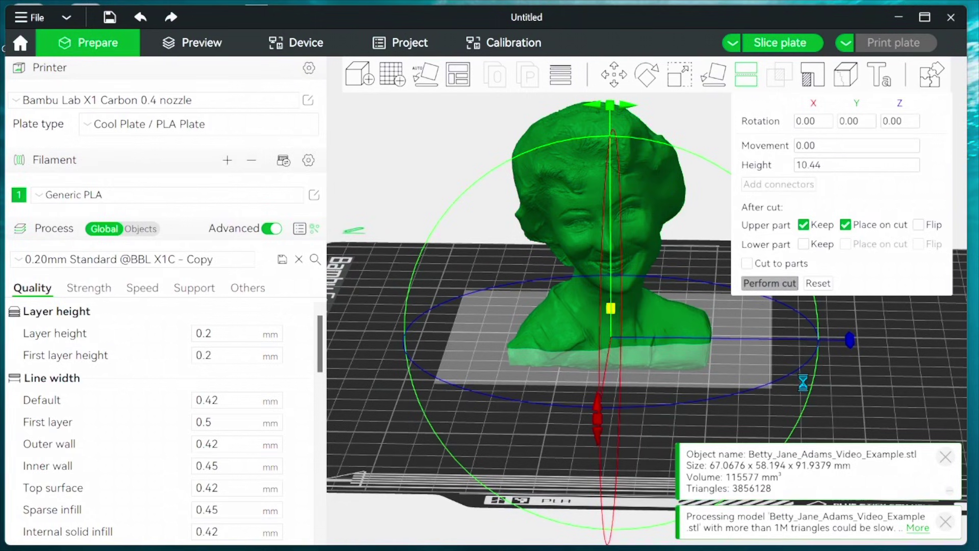
{"action": "mouse_move", "coordinate": [590, 404]}
{"action": "left_mouse_down"}
{"action": "mouse_move", "coordinate": [595, 415]}
{"action": "mouse_move", "coordinate": [601, 400]}
{"action": "mouse_move", "coordinate": [627, 396]}
{"action": "mouse_move", "coordinate": [644, 408]}
{"action": "mouse_move", "coordinate": [579, 415]}
{"action": "left_mouse_up"}
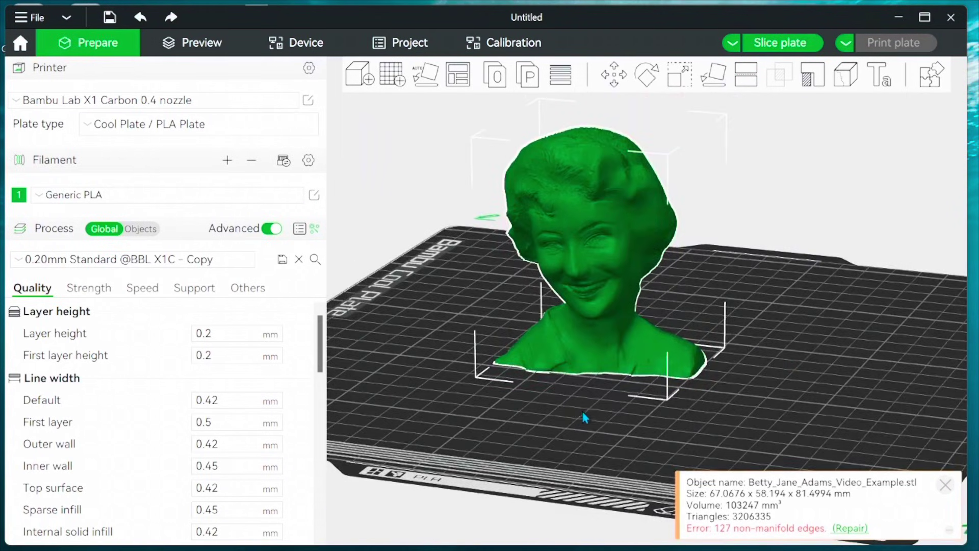